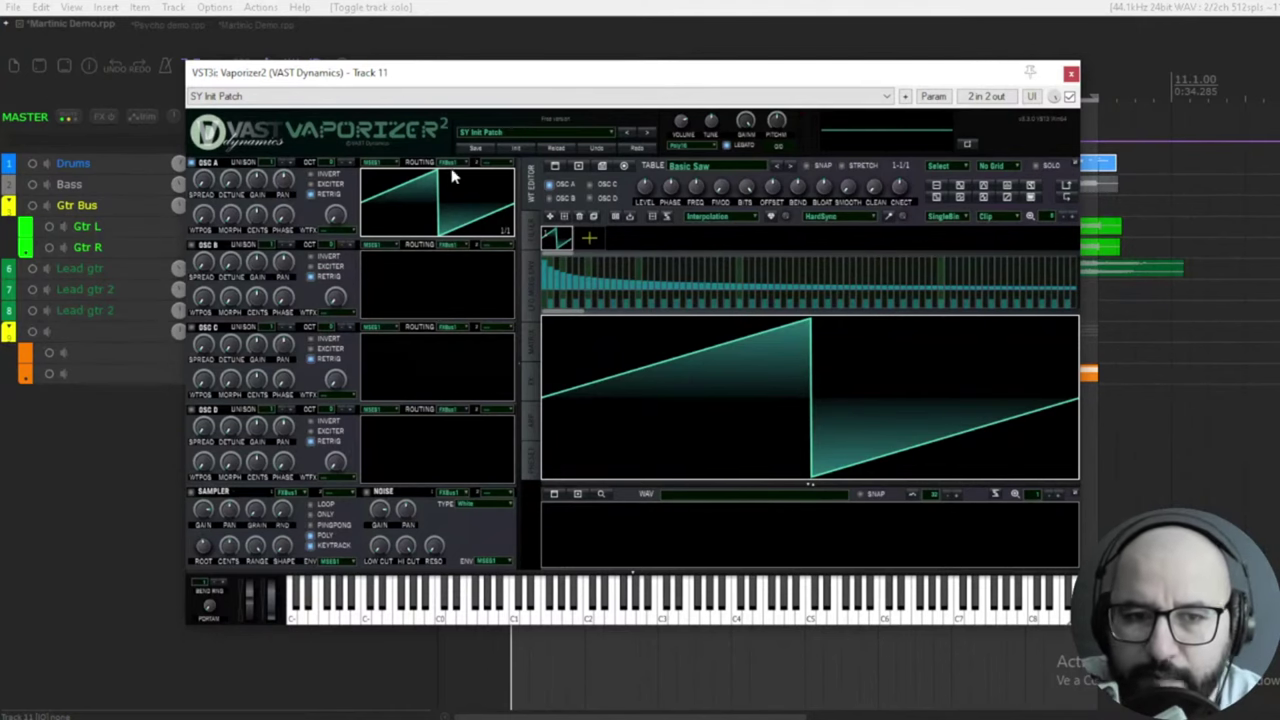
Look through the preset browser and the master voice options such as tune, polyphony mode and legato
click(545, 141)
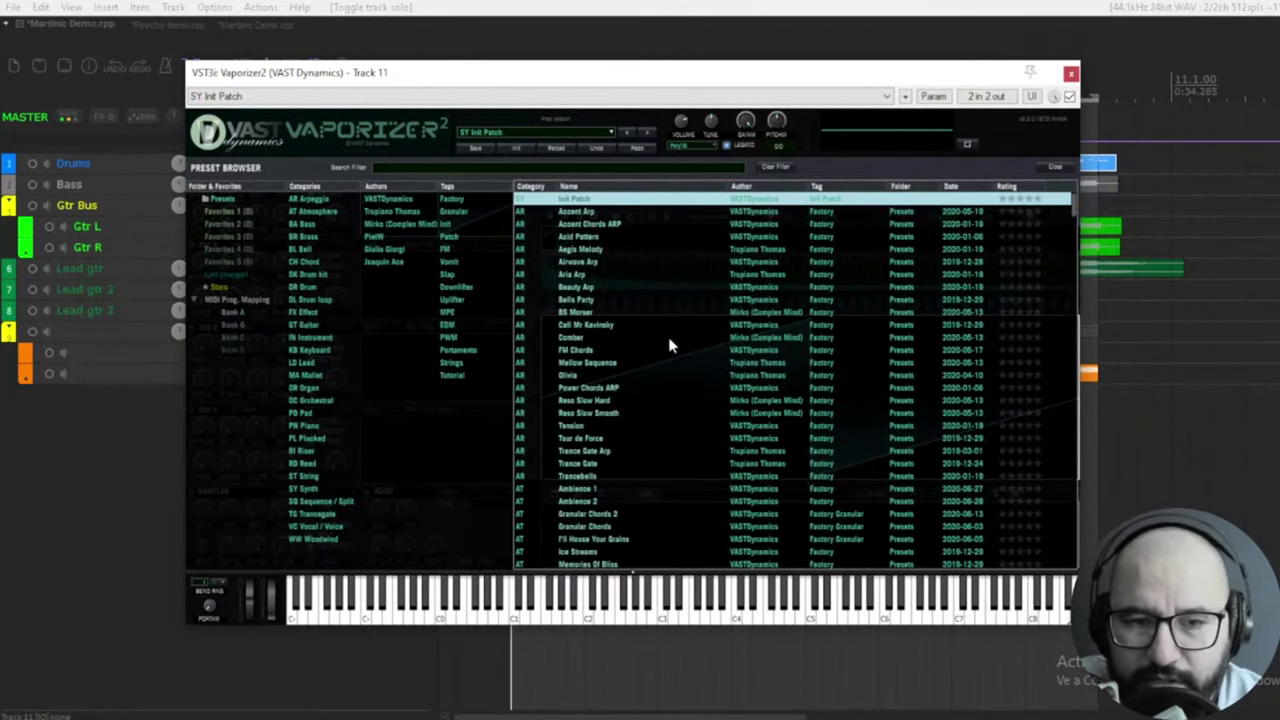
click(509, 139)
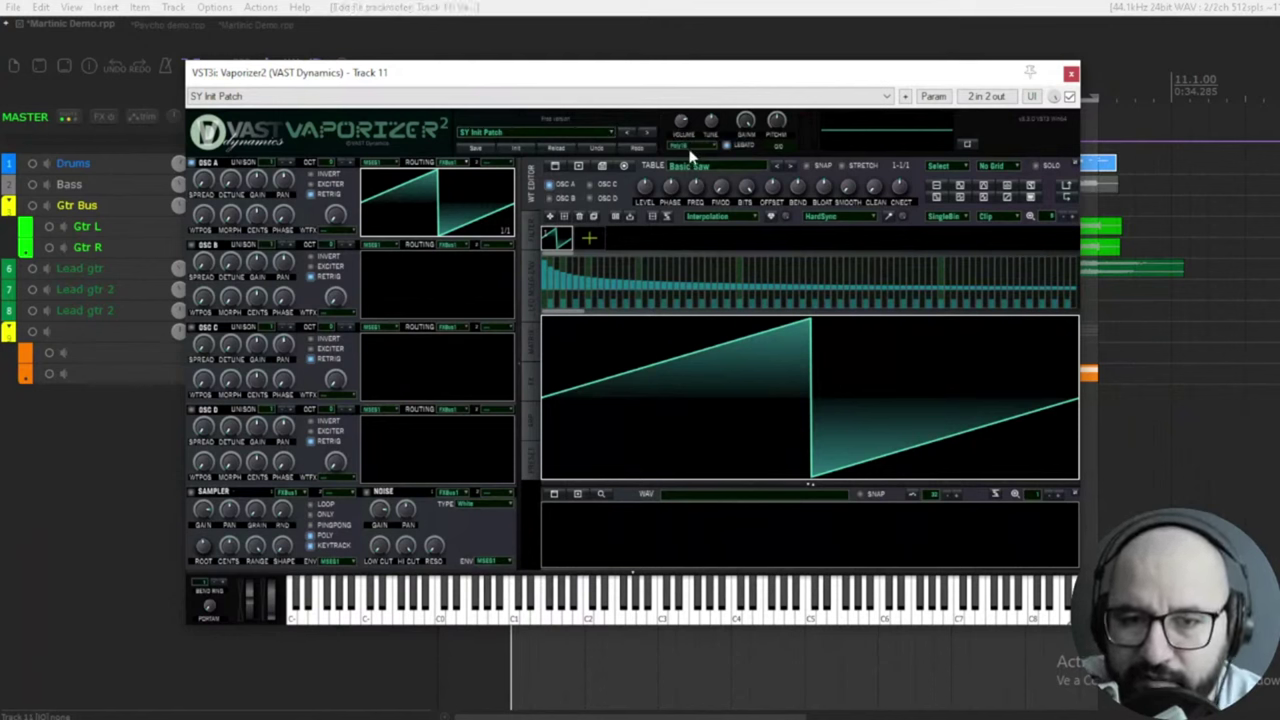
mouse_move(710, 125)
mouse_down()
mouse_move(707, 167)
mouse_move(718, 84)
mouse_move(712, 127)
mouse_up()
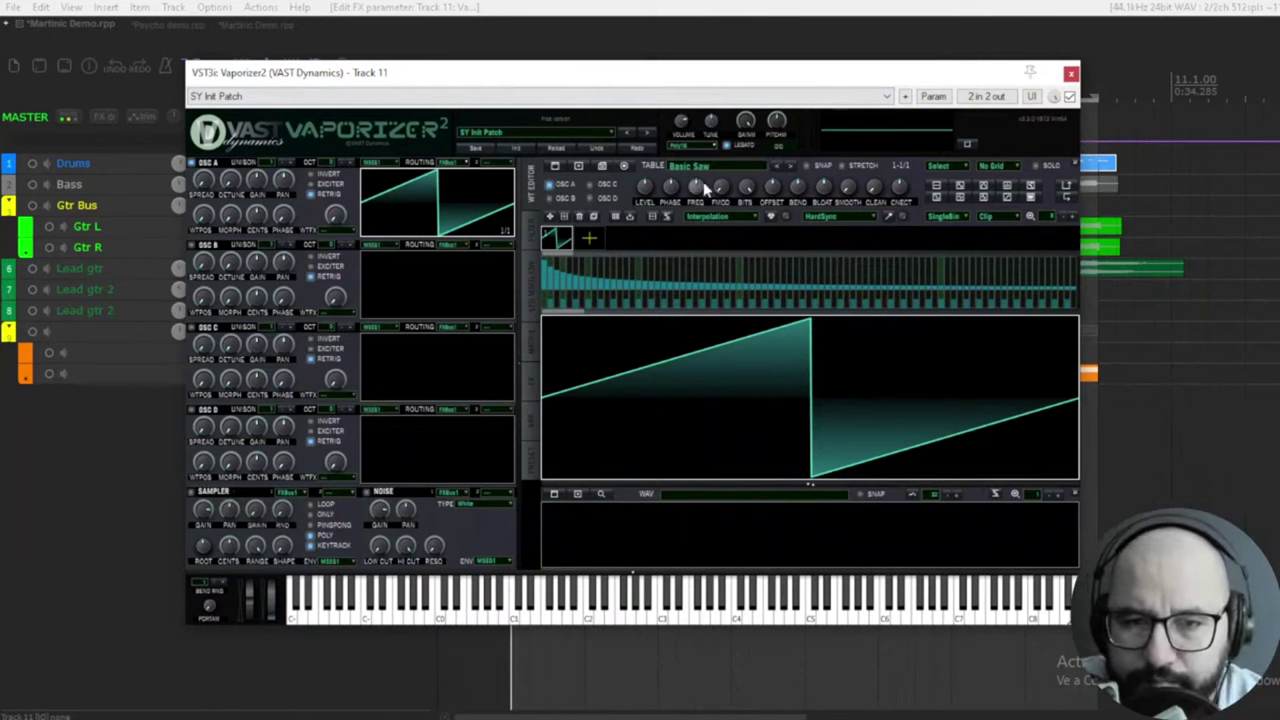
click(703, 147)
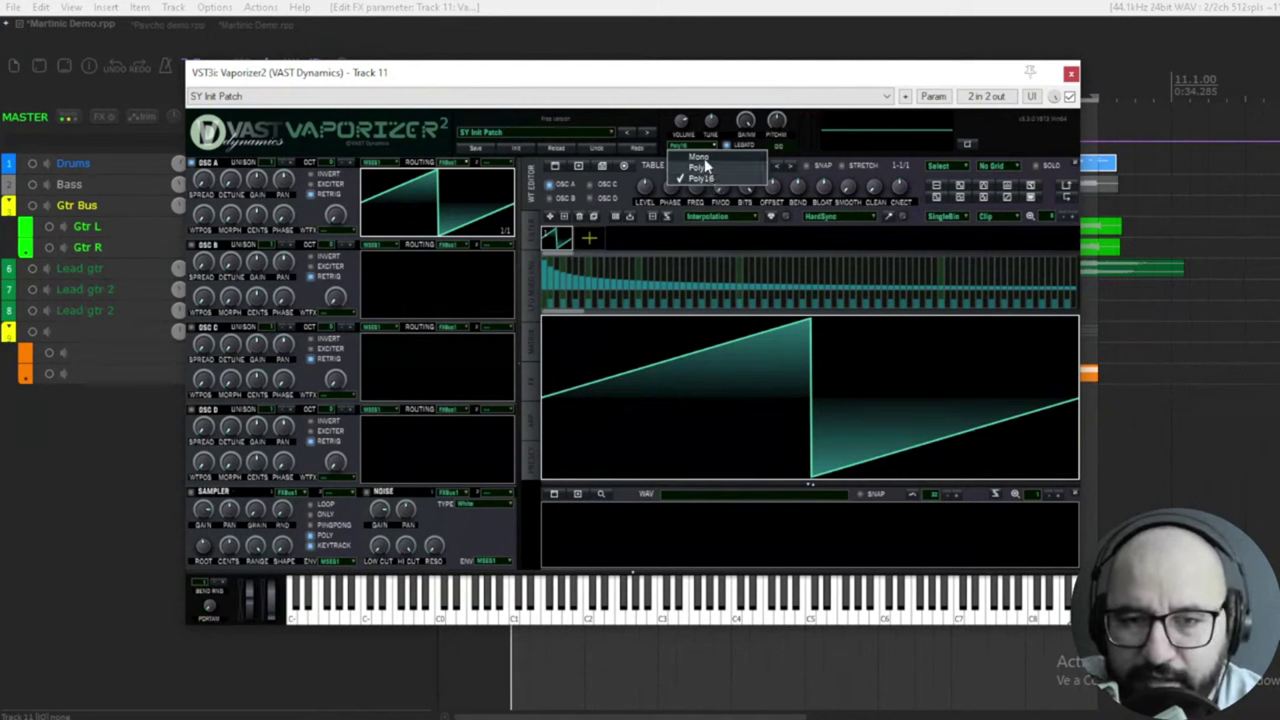
click(840, 147)
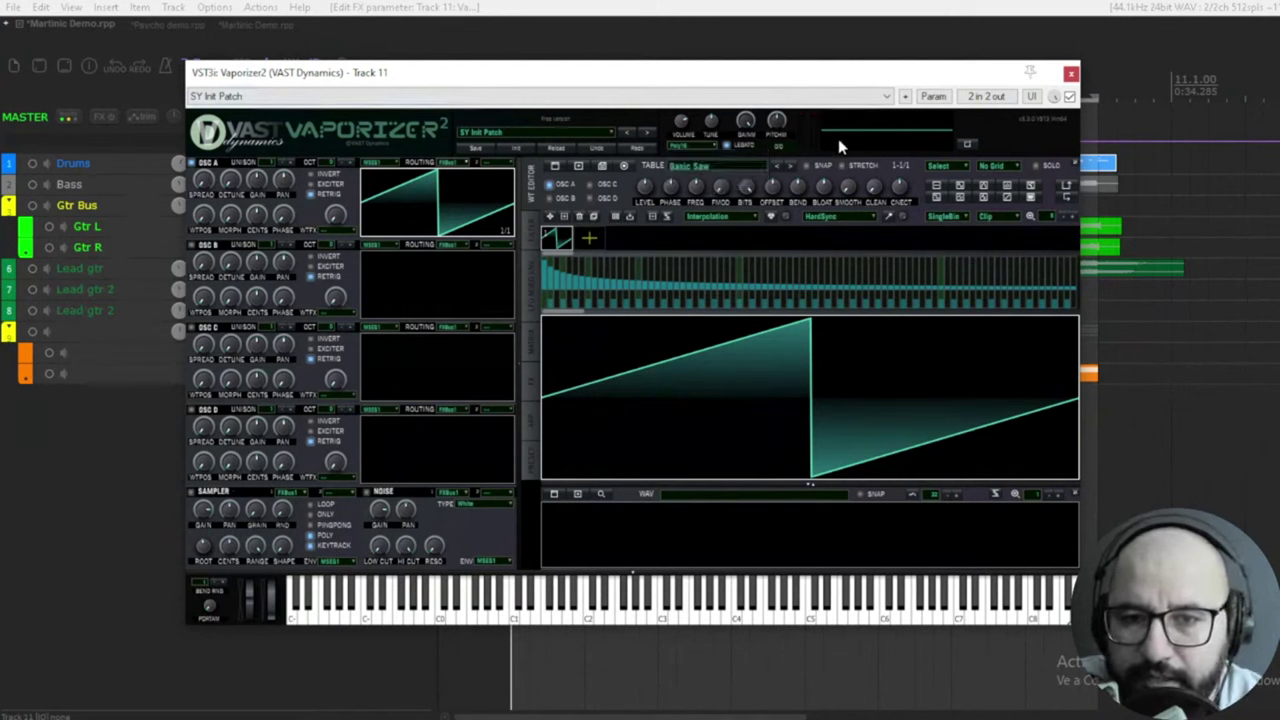
click(727, 146)
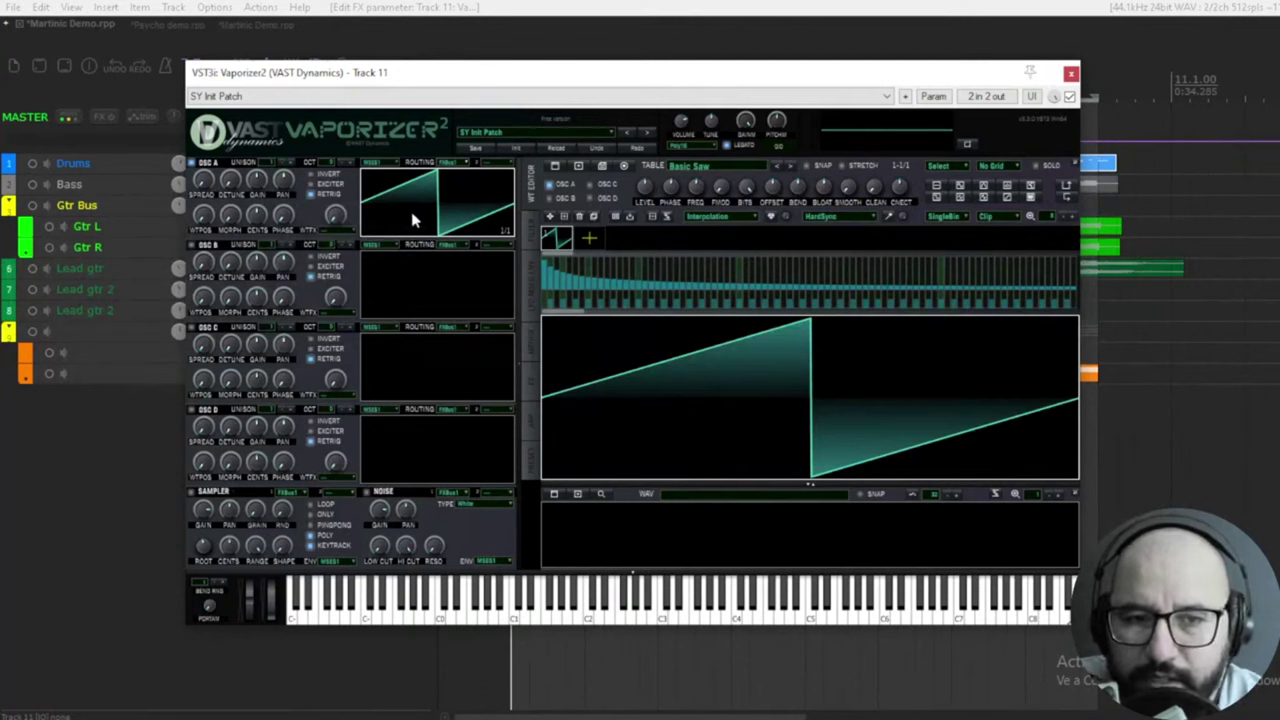
Try the sine, half-sine and sinc waveforms on oscillator A, returning to the sine wave
click(960, 192)
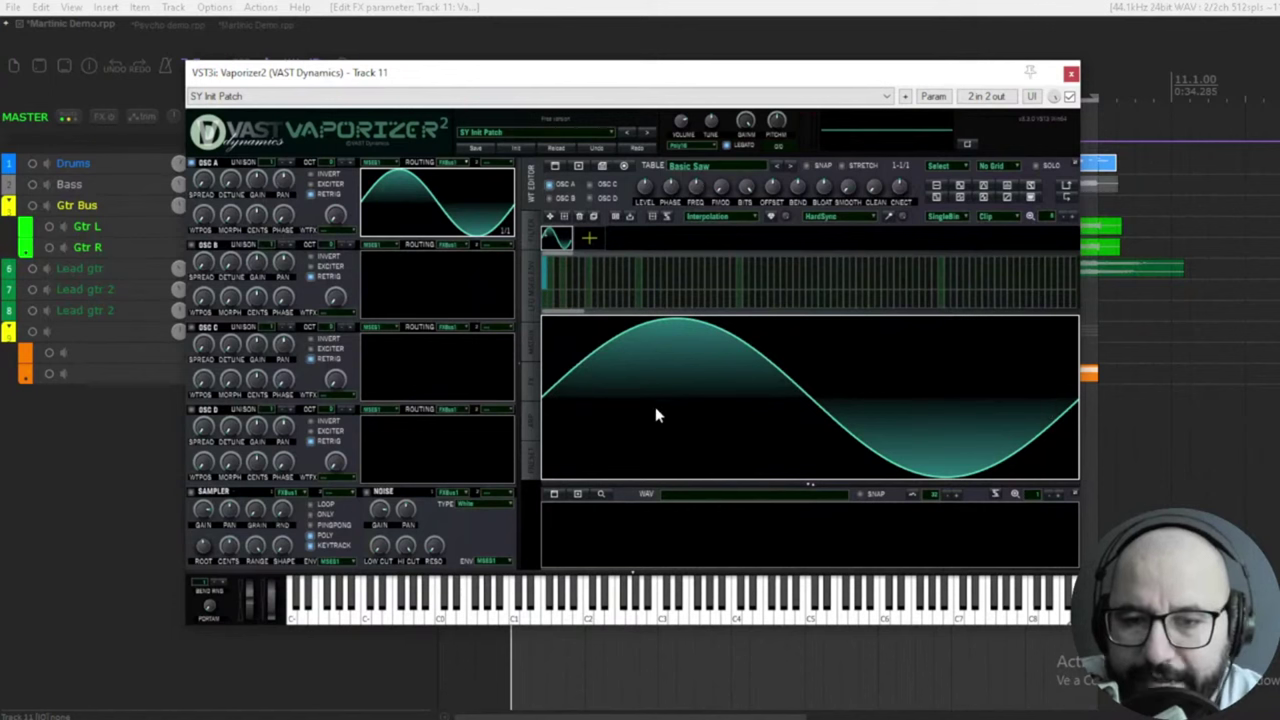
click(983, 192)
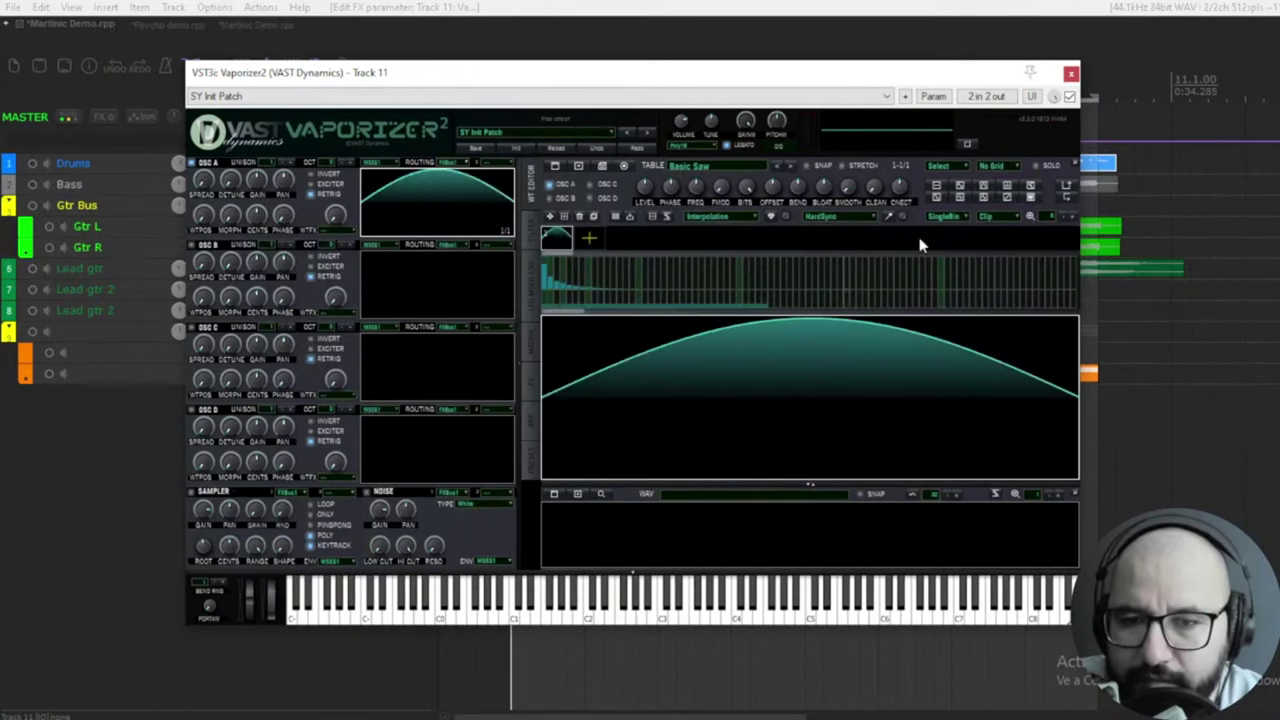
click(1007, 192)
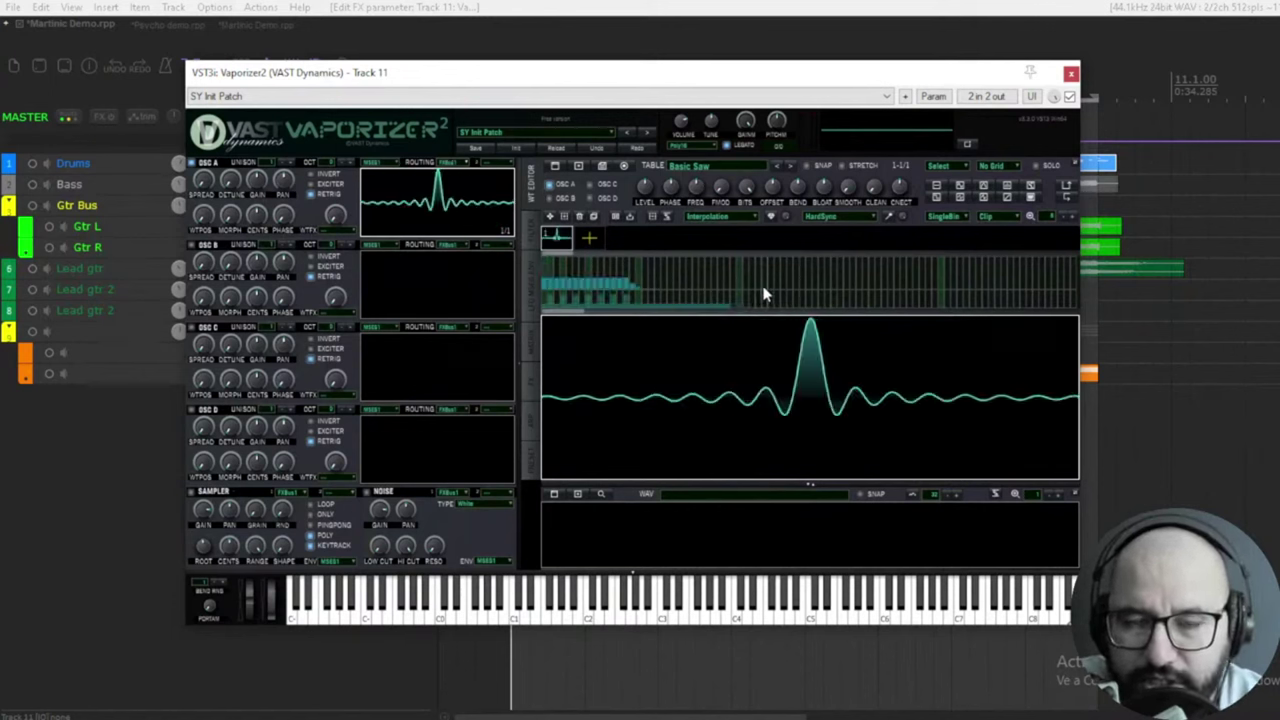
click(957, 195)
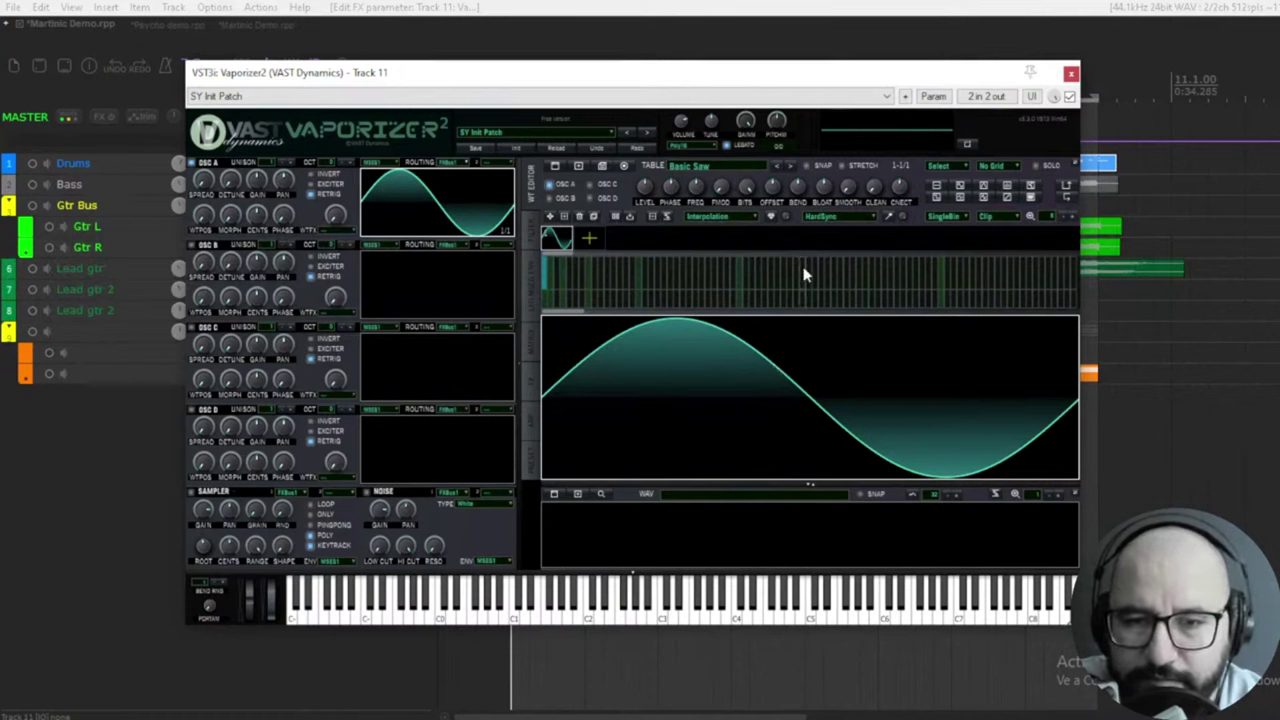
Play the track and audition half-sine, sinc, sawtooth, triangle and ramp waves on oscillator A, settling on the triangle
click(396, 653)
key(space)
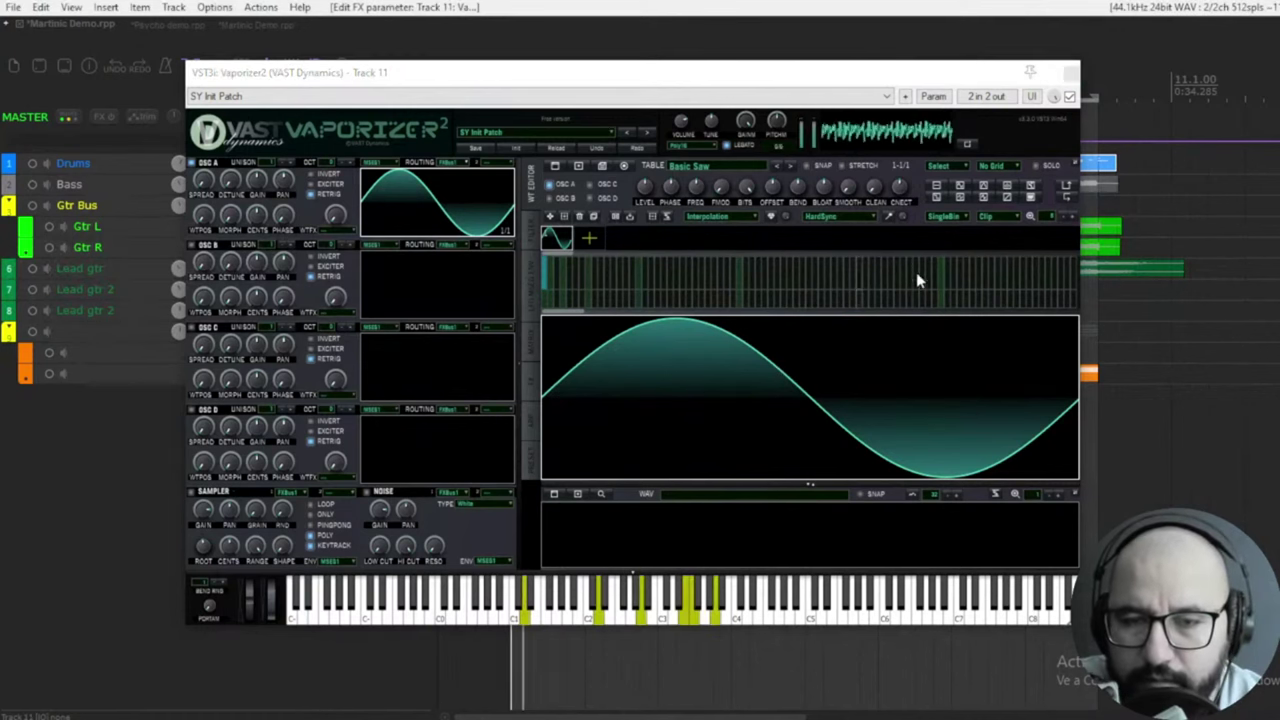
click(984, 191)
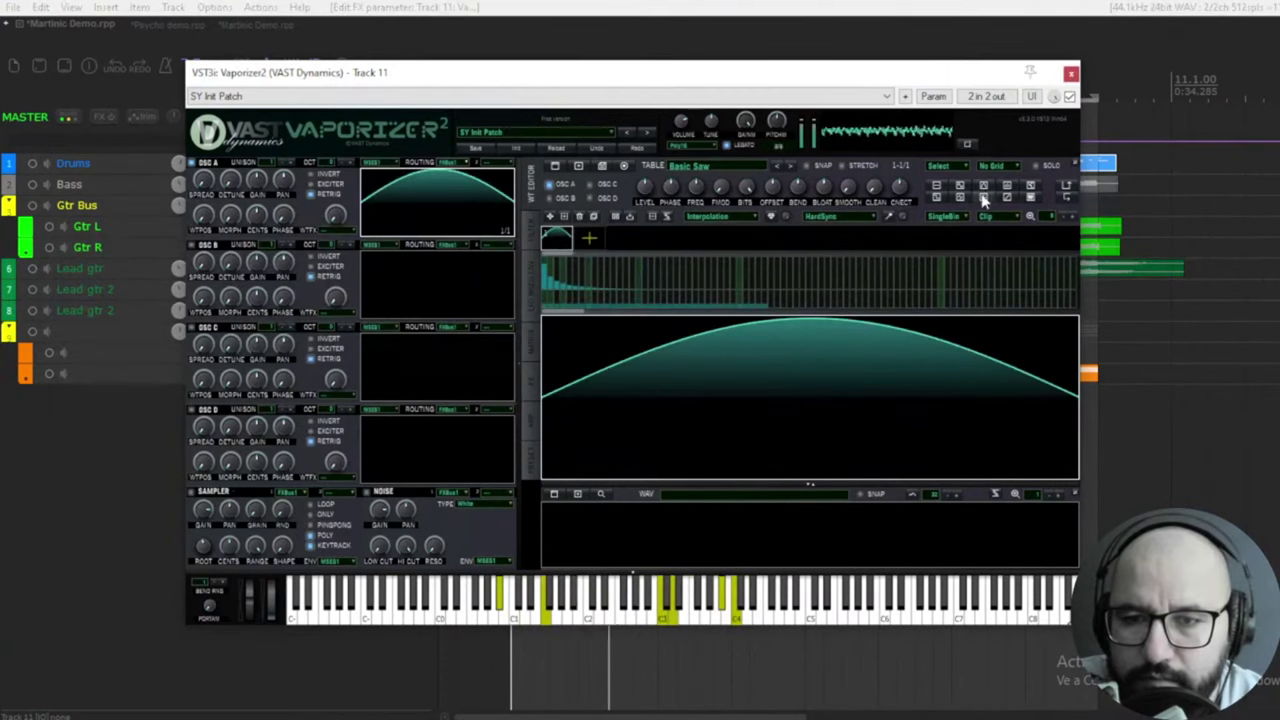
click(1006, 190)
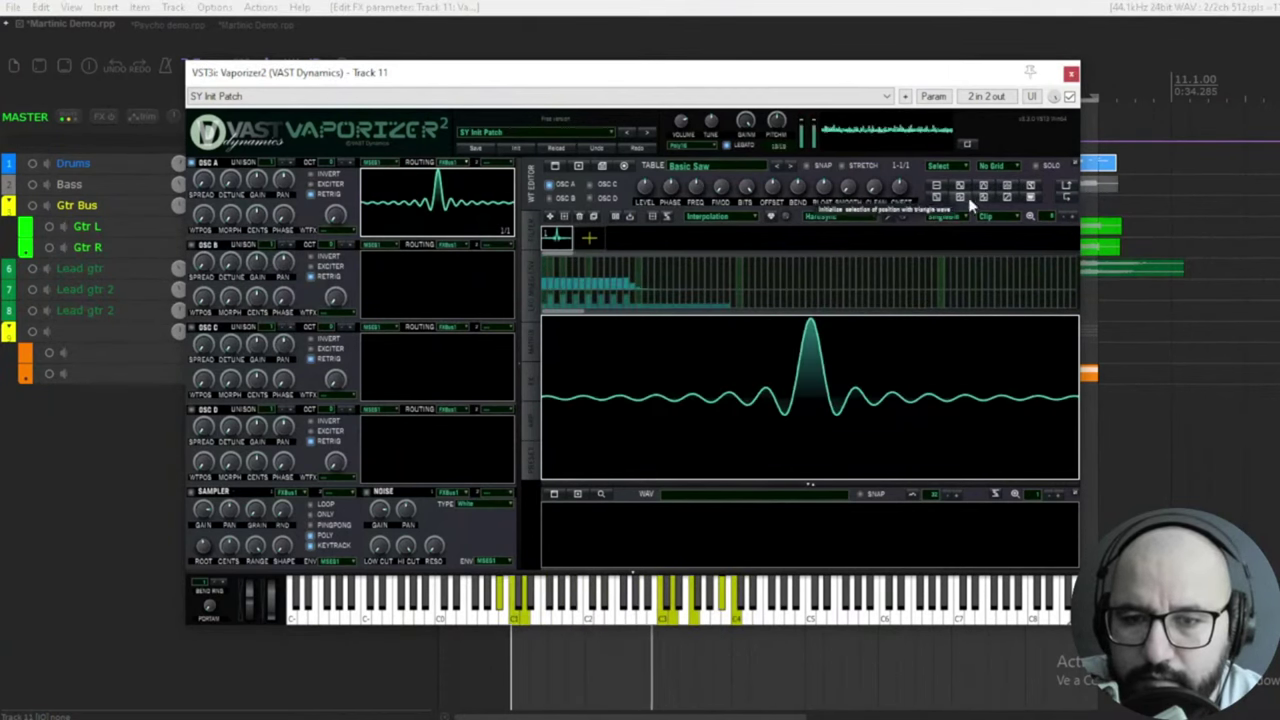
click(961, 199)
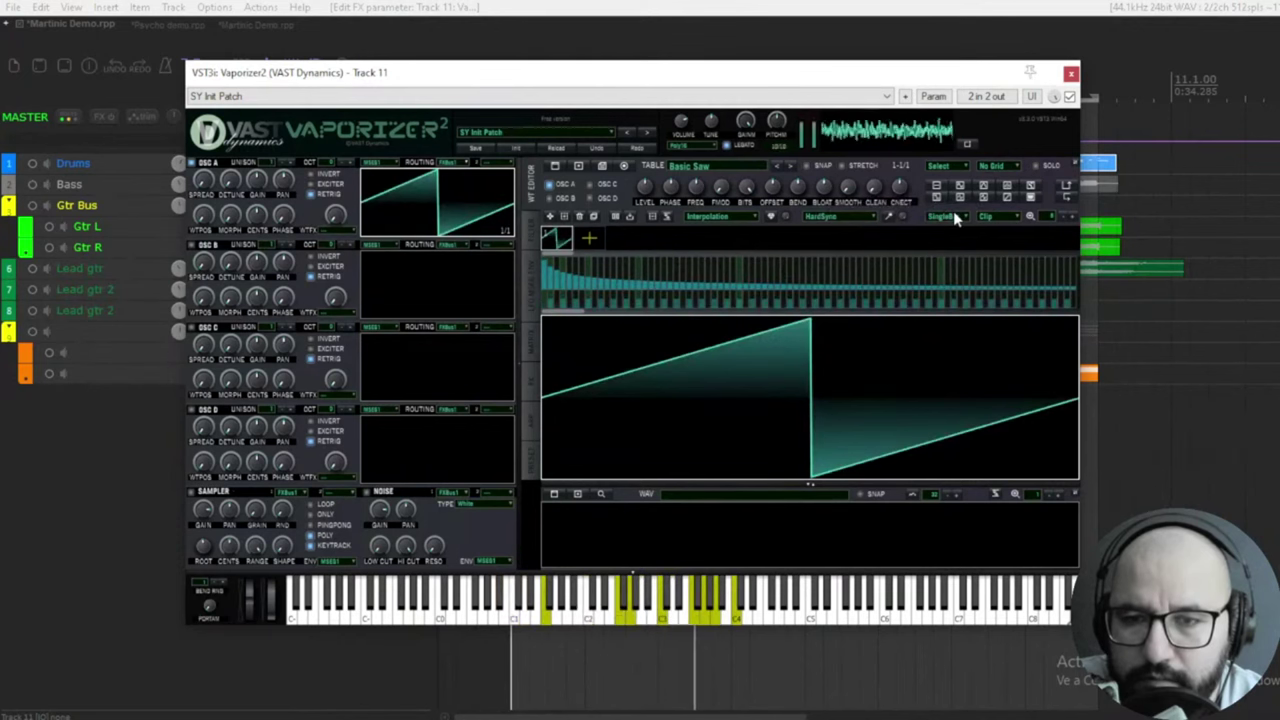
click(986, 199)
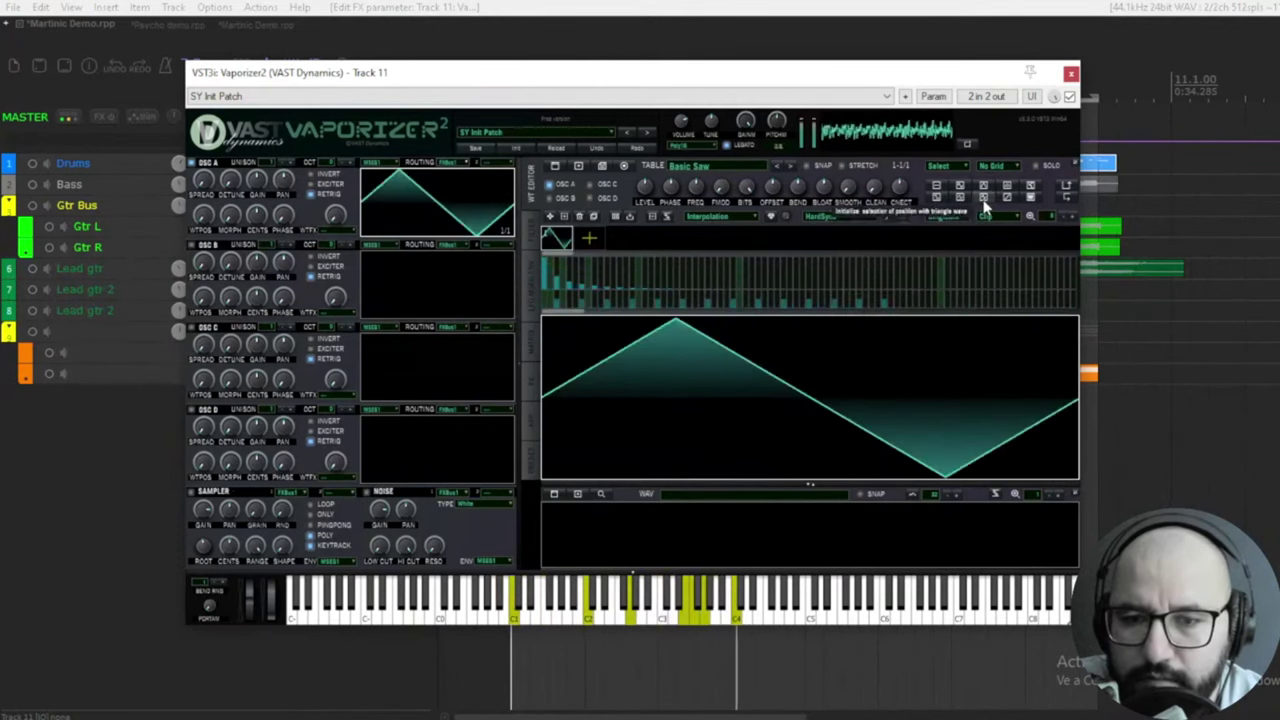
click(983, 197)
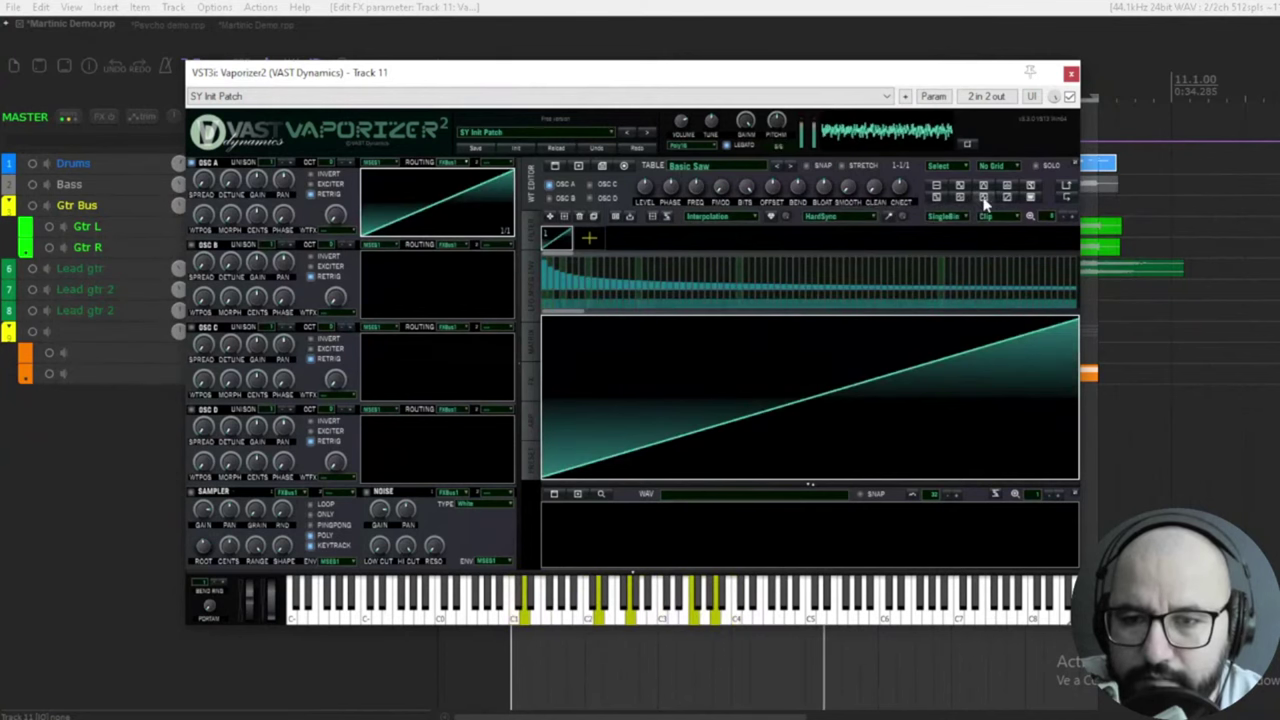
click(976, 199)
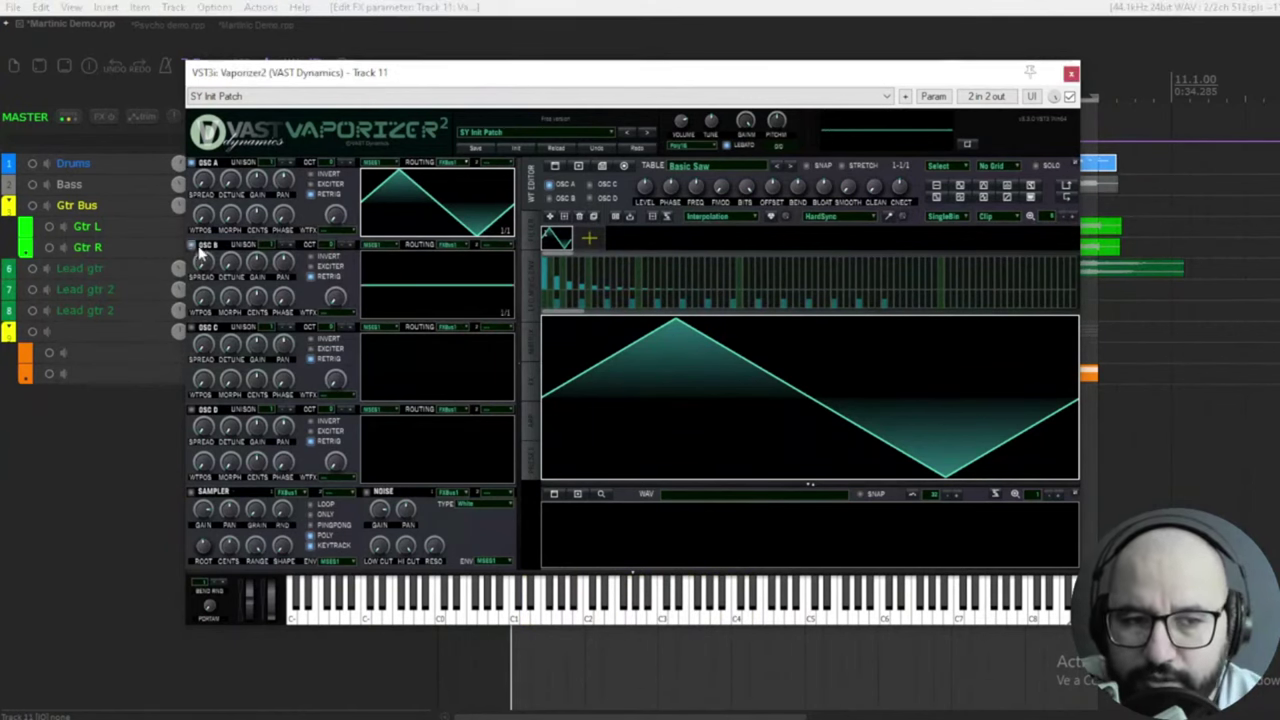
Initialise oscillator B's wavetable with a sine wave and play the track with oscillators A and B together
click(388, 288)
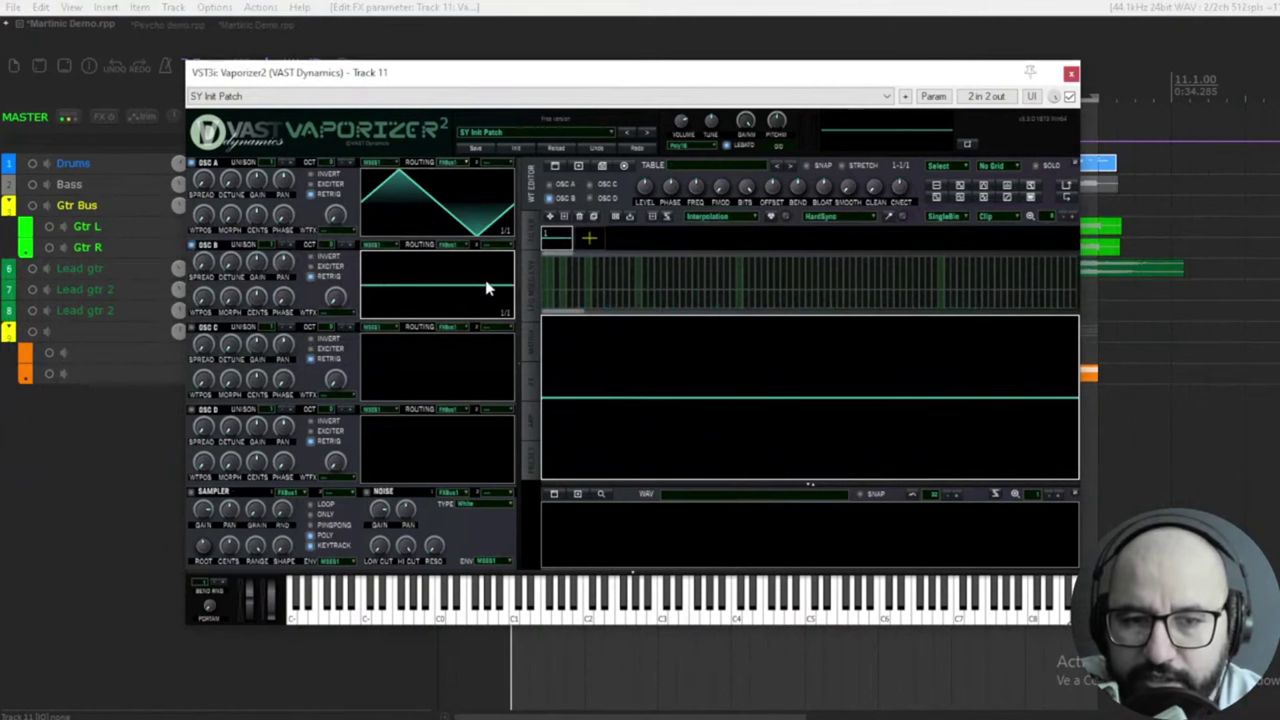
click(962, 190)
click(332, 664)
key(space)
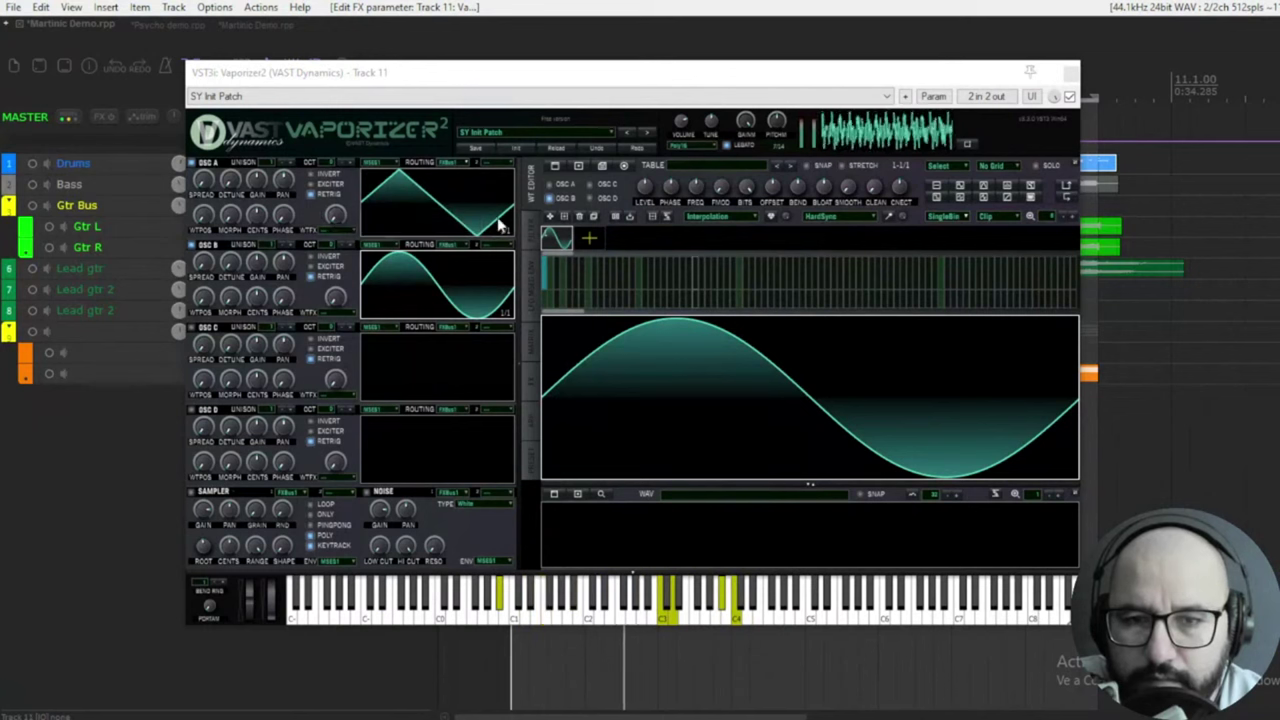
Compare the sound with and without oscillator B during playback, leaving oscillator B disabled
click(194, 248)
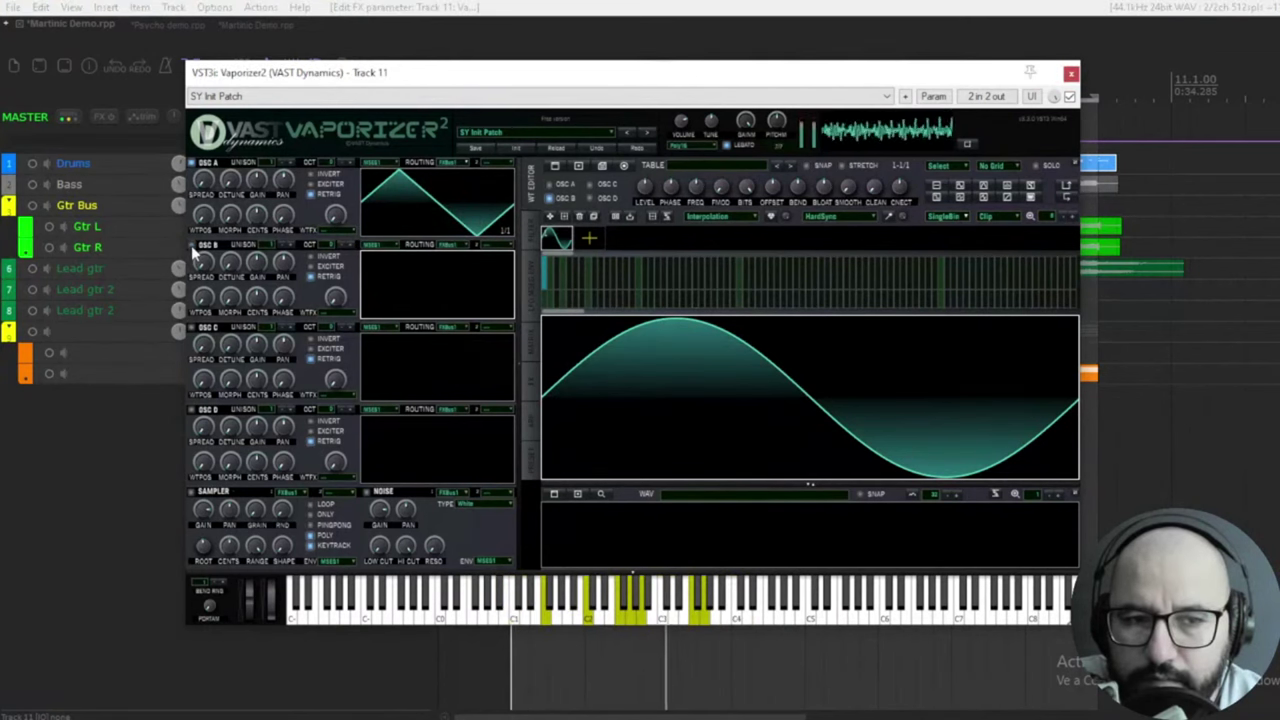
click(193, 247)
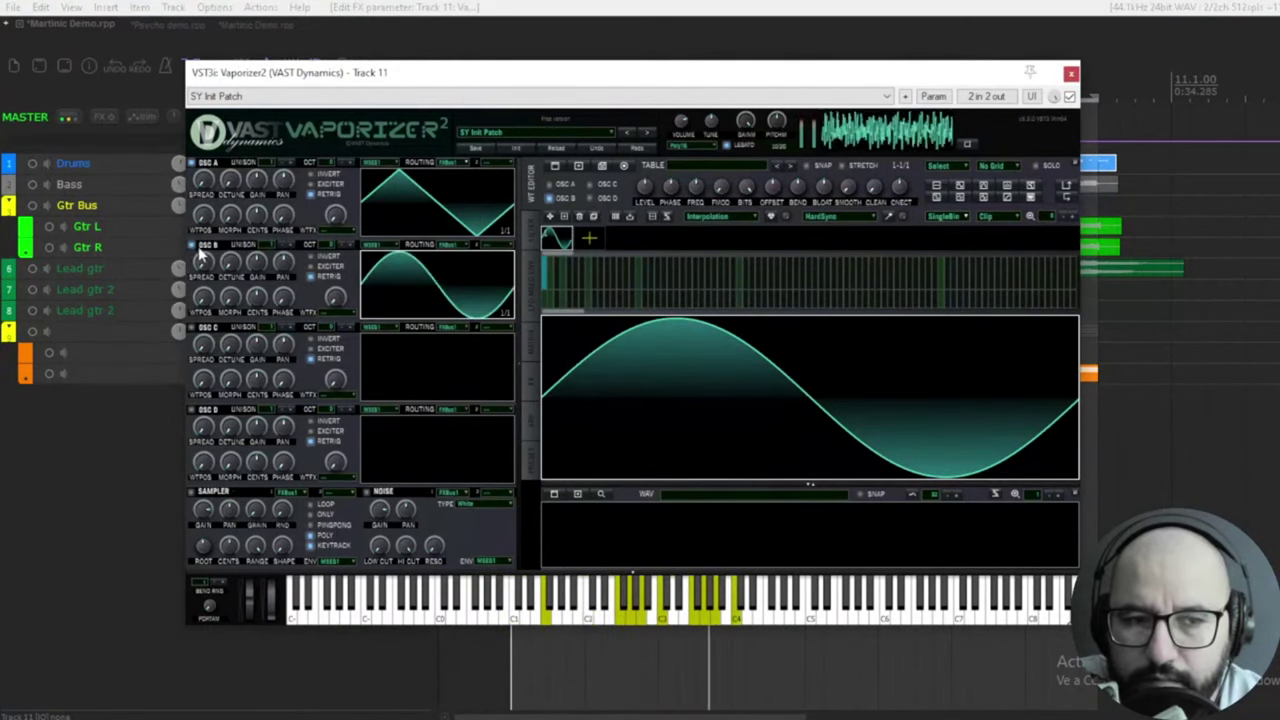
click(194, 248)
click(393, 682)
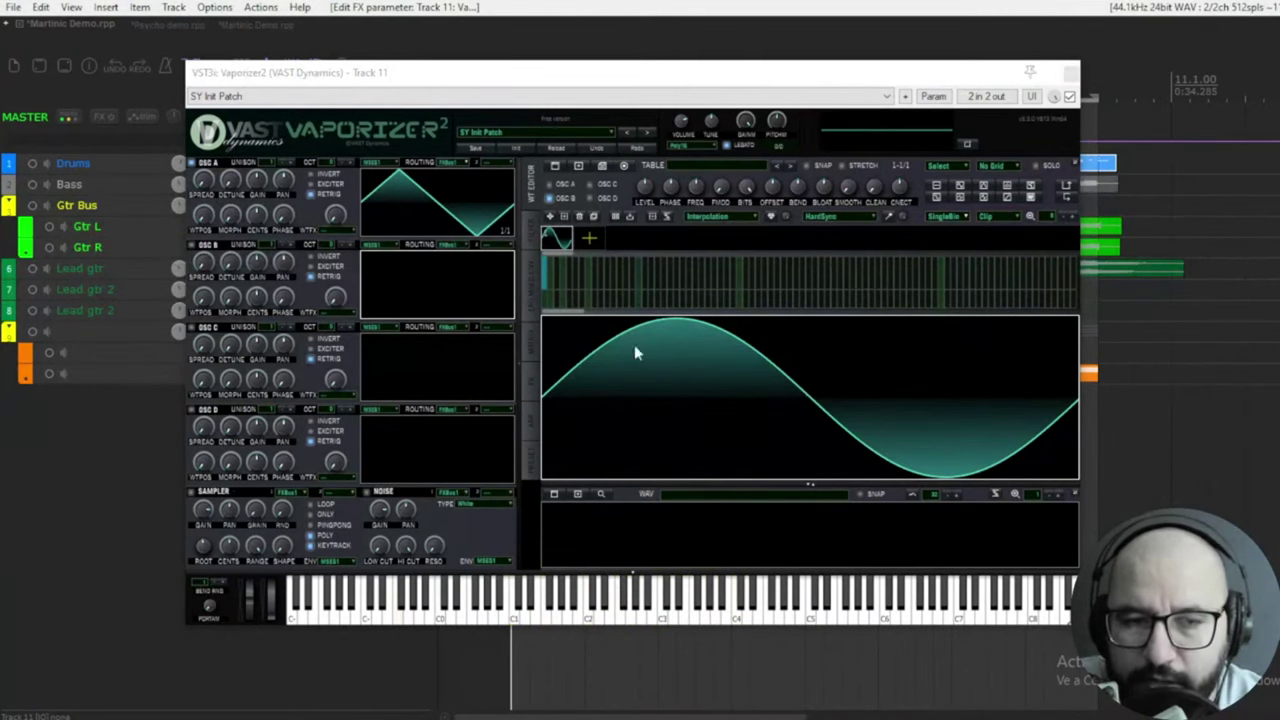
Redraw the harmonic bars of oscillator B's wave freehand into an irregular shape and play the track
mouse_move(551, 277)
mouse_down()
mouse_move(654, 286)
mouse_move(707, 272)
mouse_move(743, 292)
mouse_move(900, 282)
mouse_move(527, 245)
mouse_up()
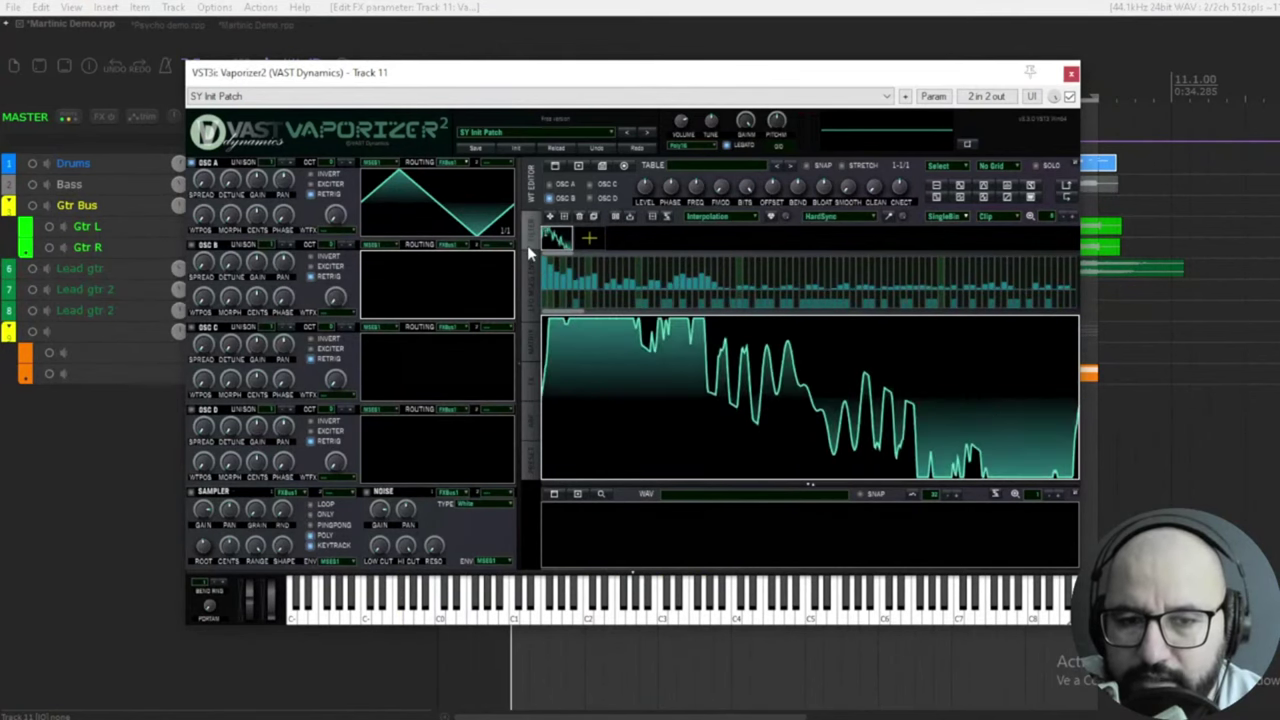
click(294, 677)
key(space)
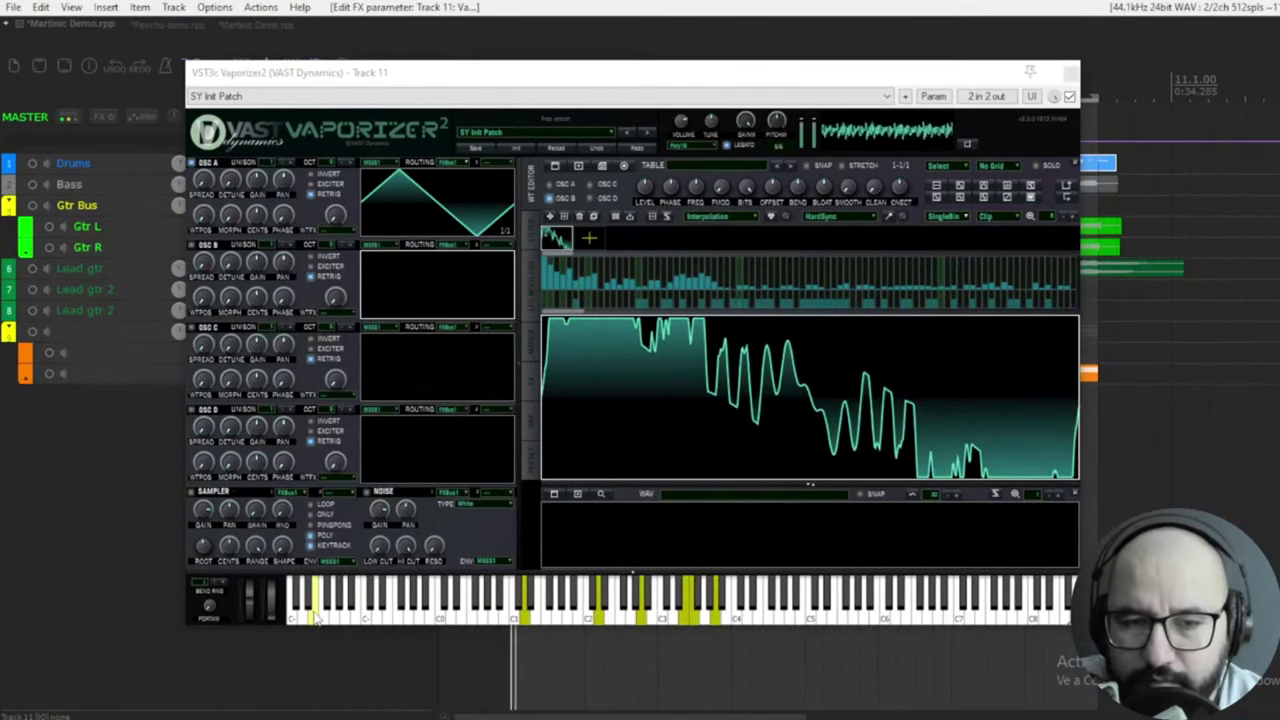
click(585, 270)
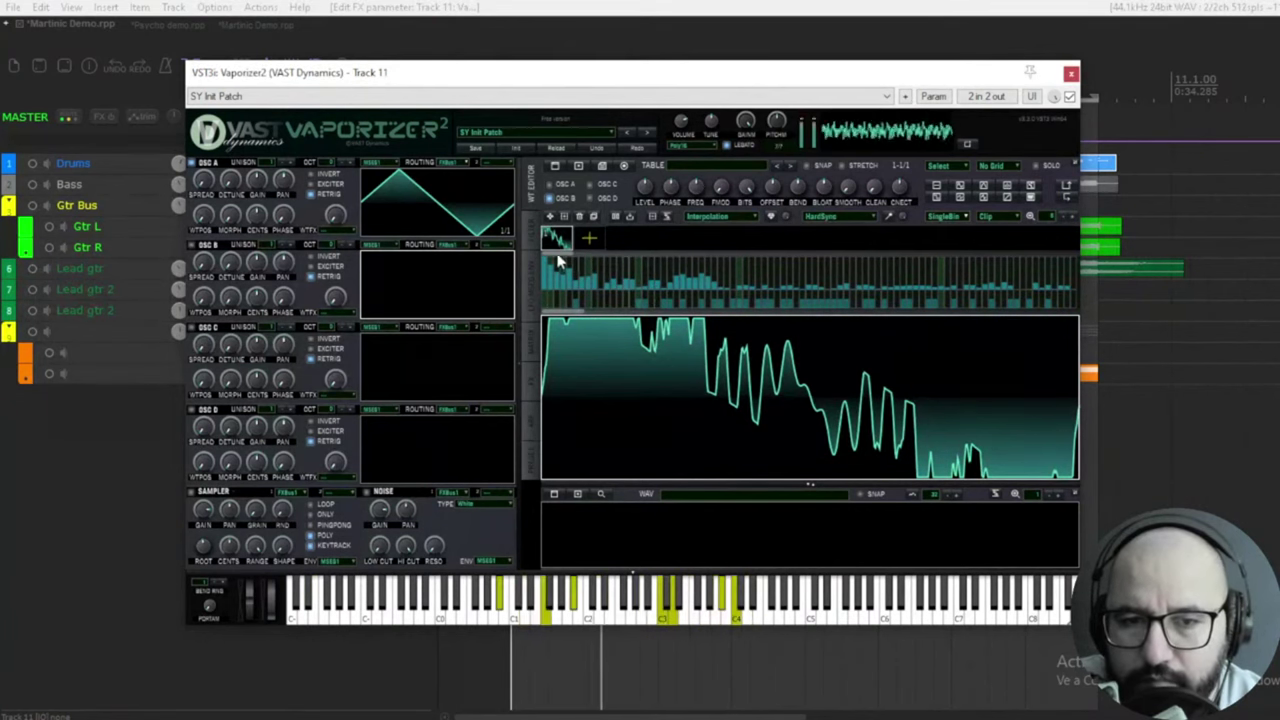
Enable oscillator C and try a sawtooth wave on it, settling on the straight rising ramp wave
click(196, 330)
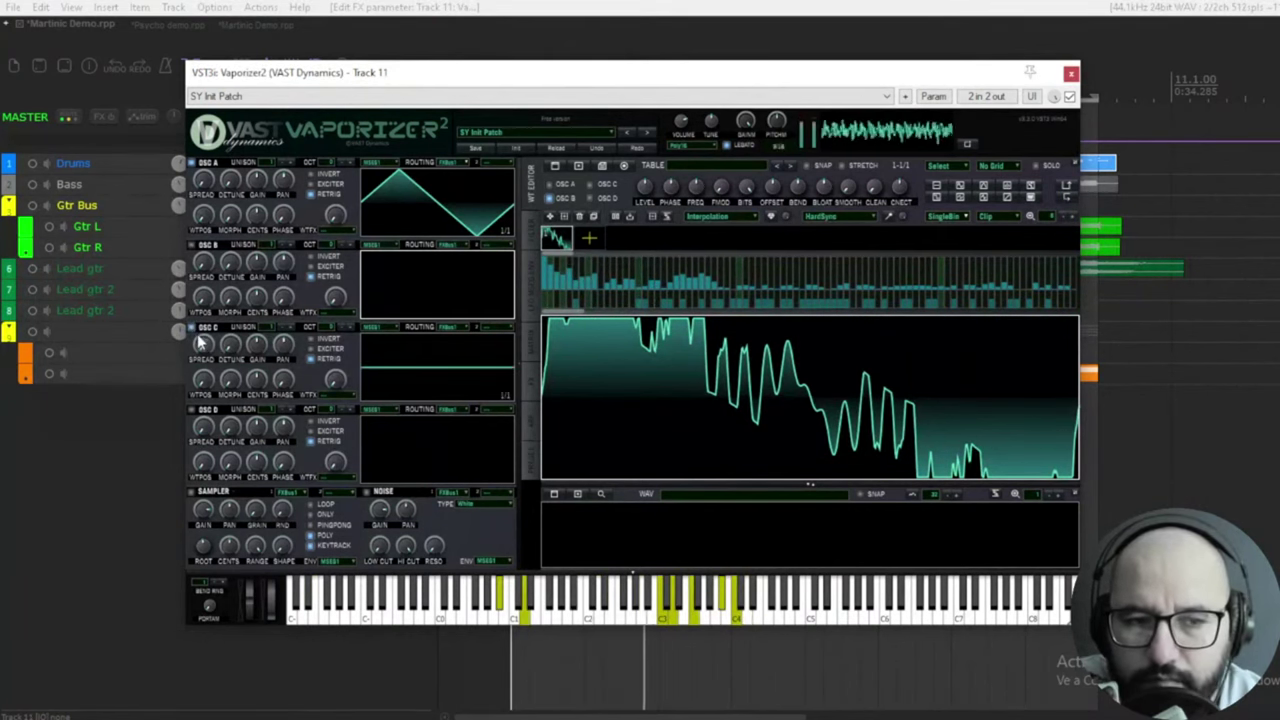
click(420, 371)
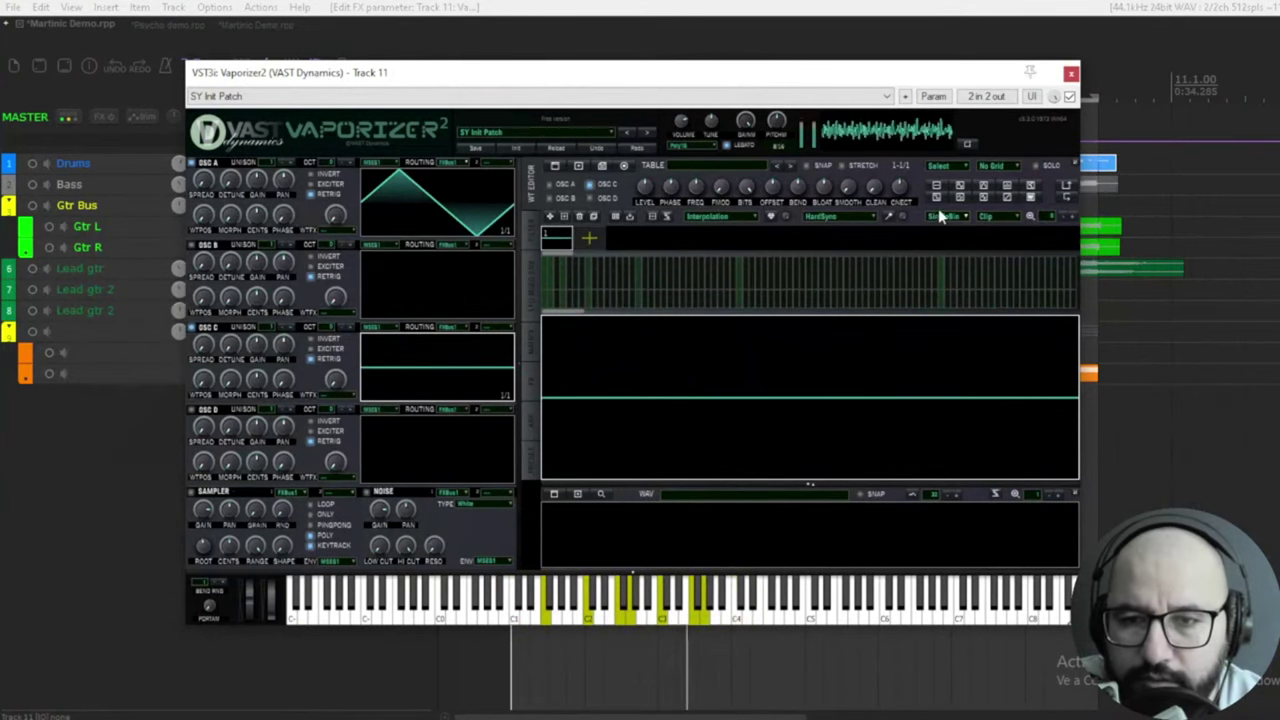
click(972, 199)
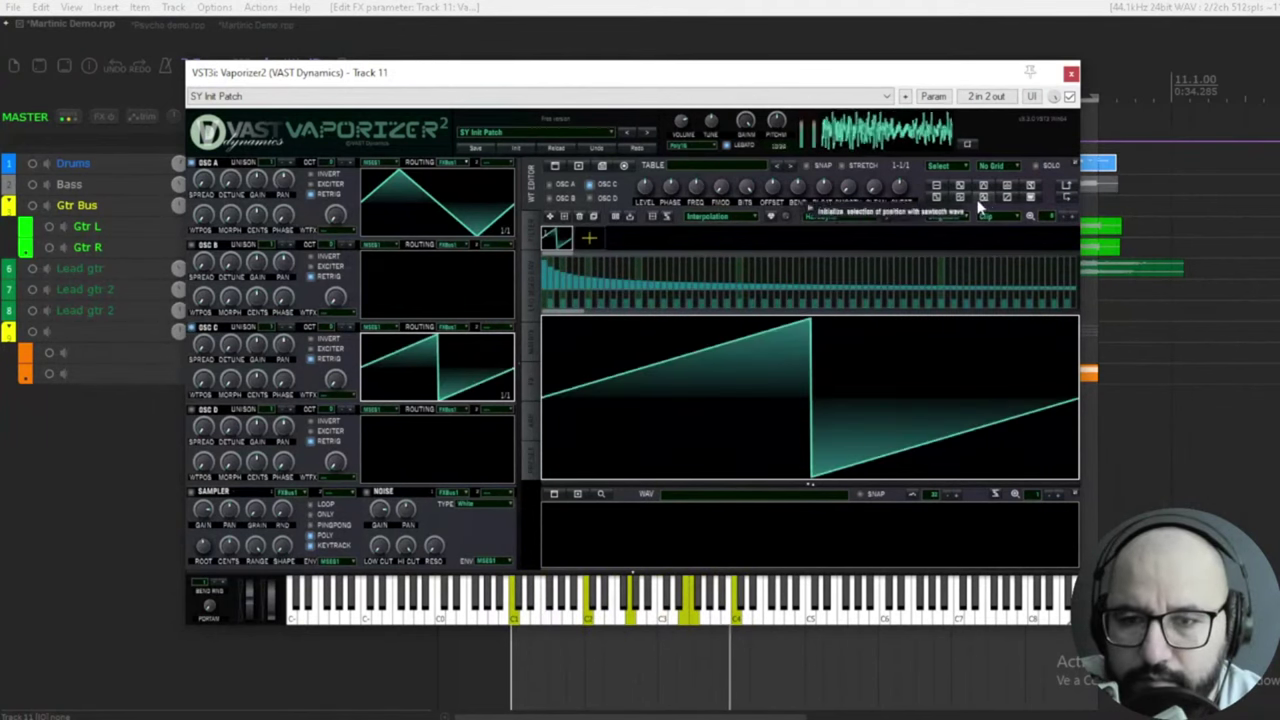
click(976, 199)
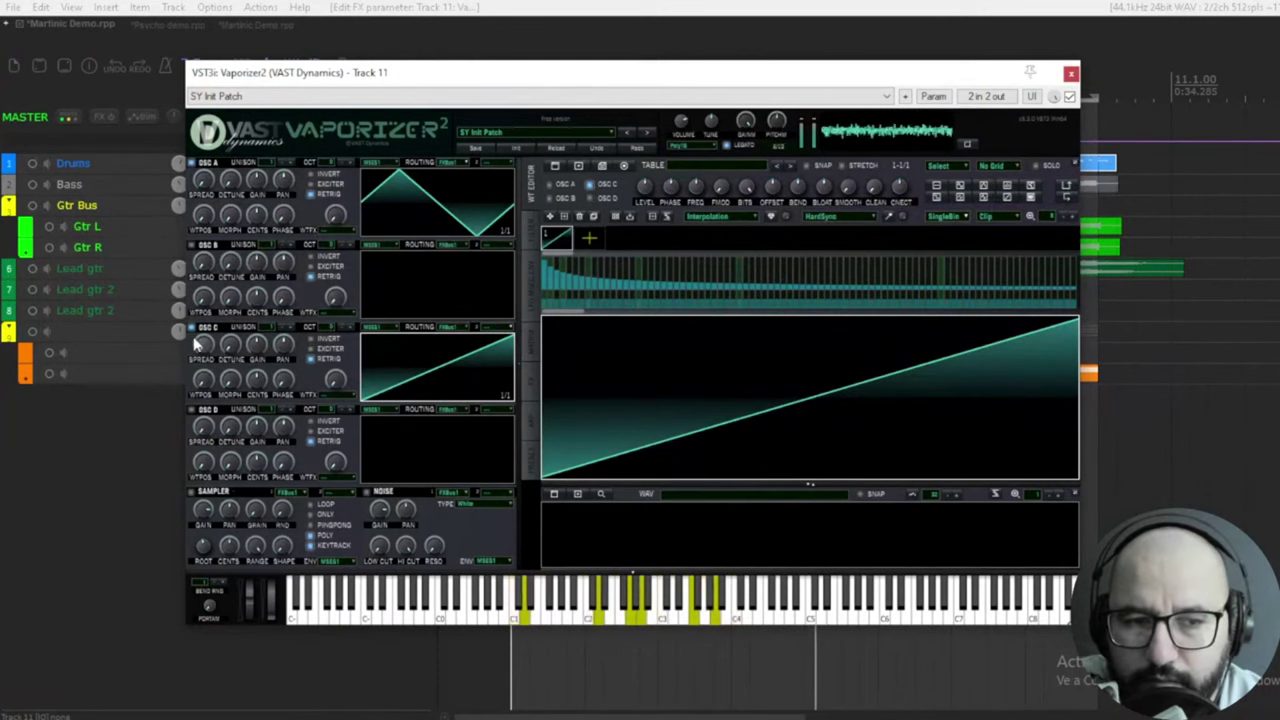
Compare the sound with oscillator C off and on, keep it enabled, and stop playback
click(280, 653)
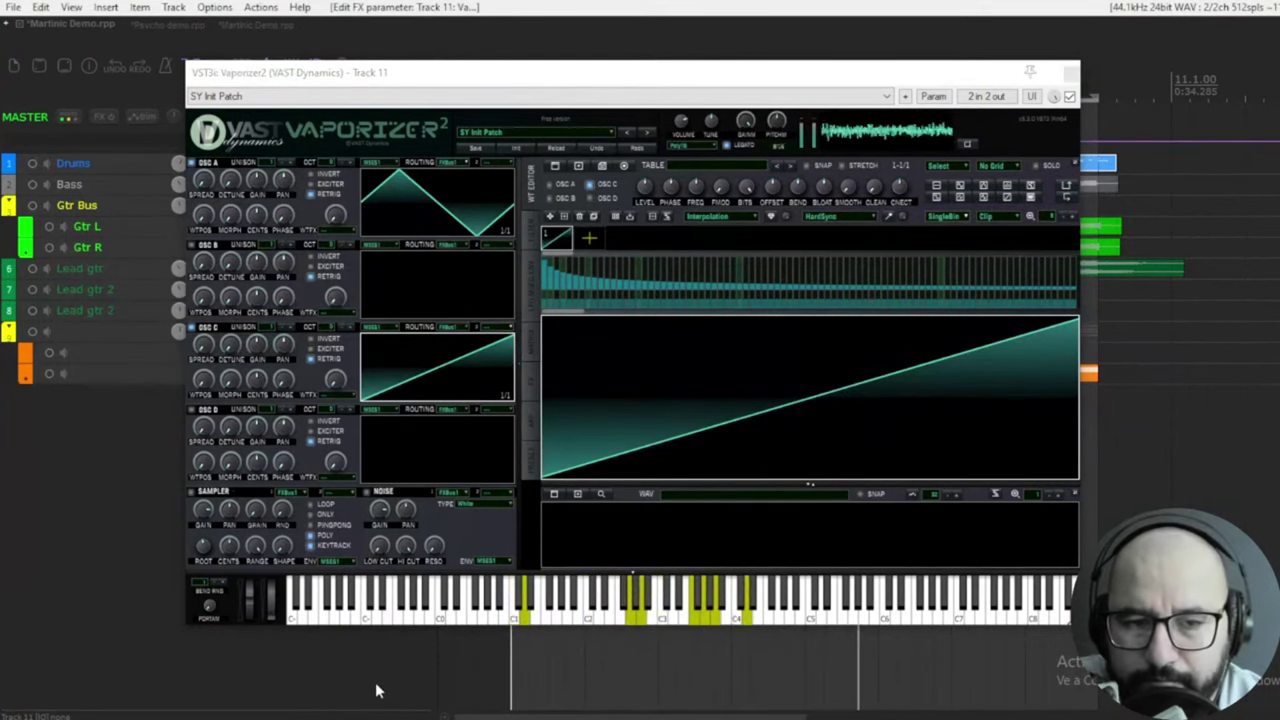
click(192, 328)
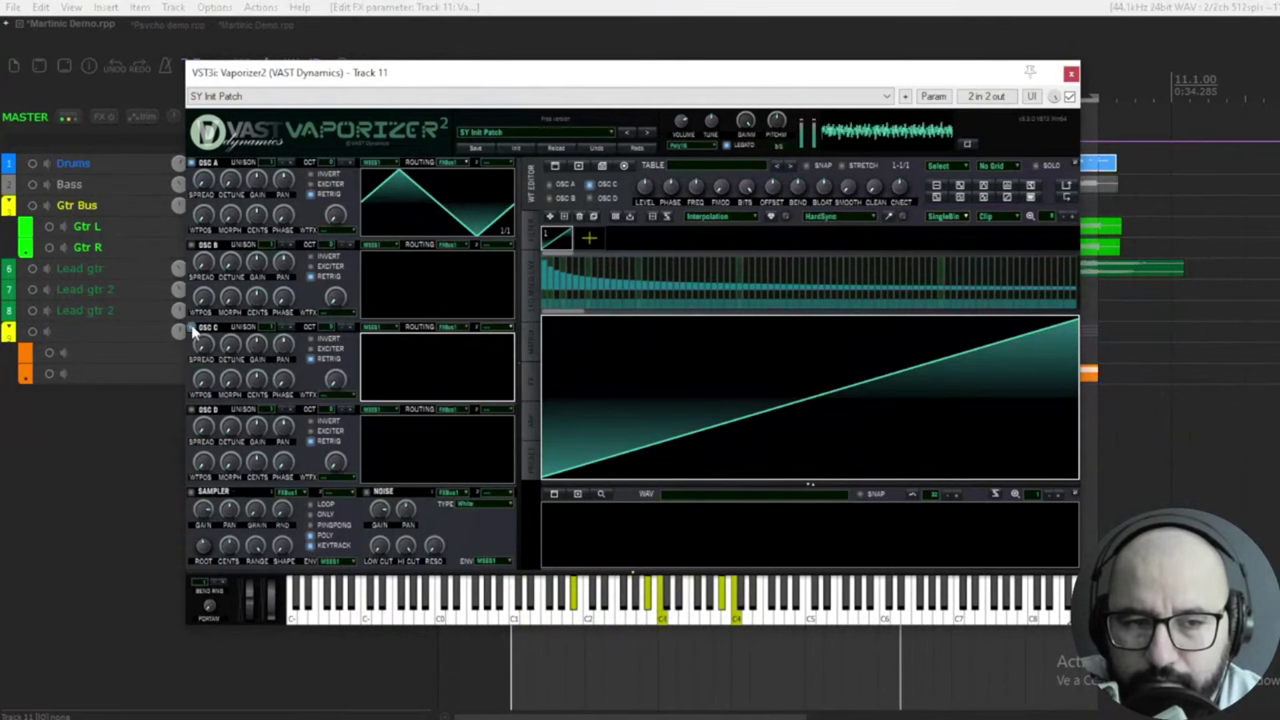
click(192, 328)
click(280, 660)
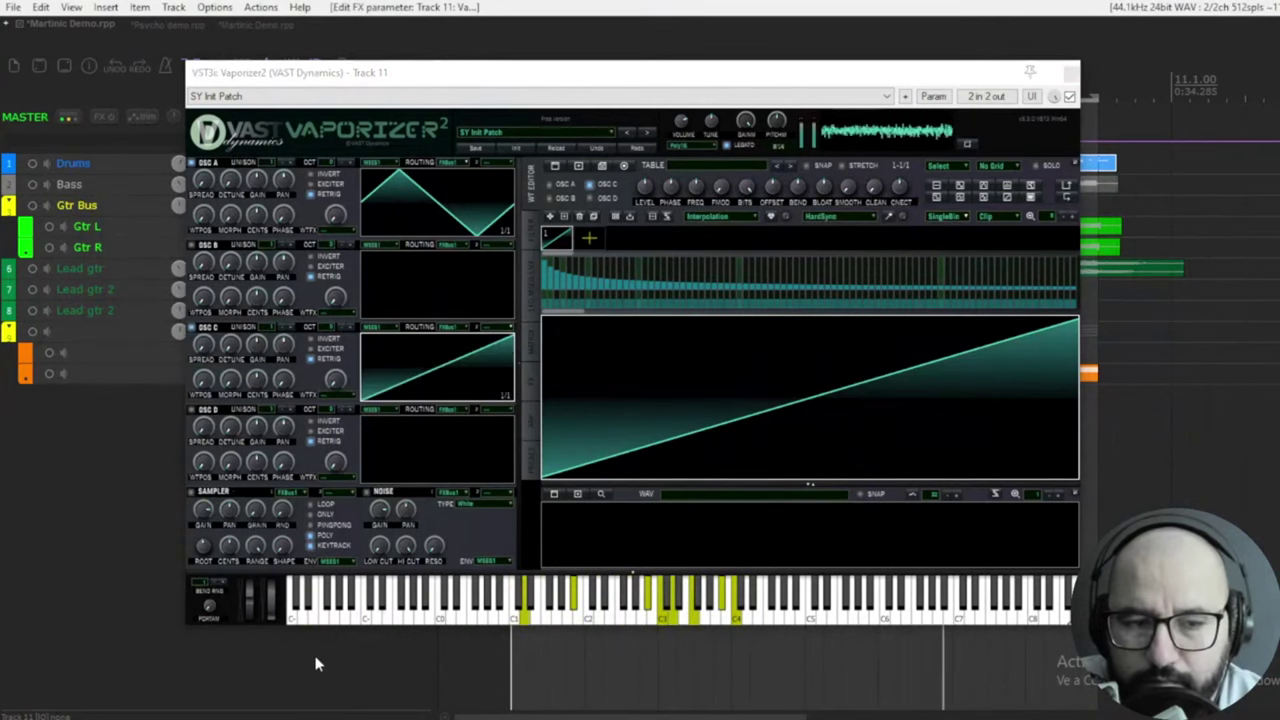
key(space)
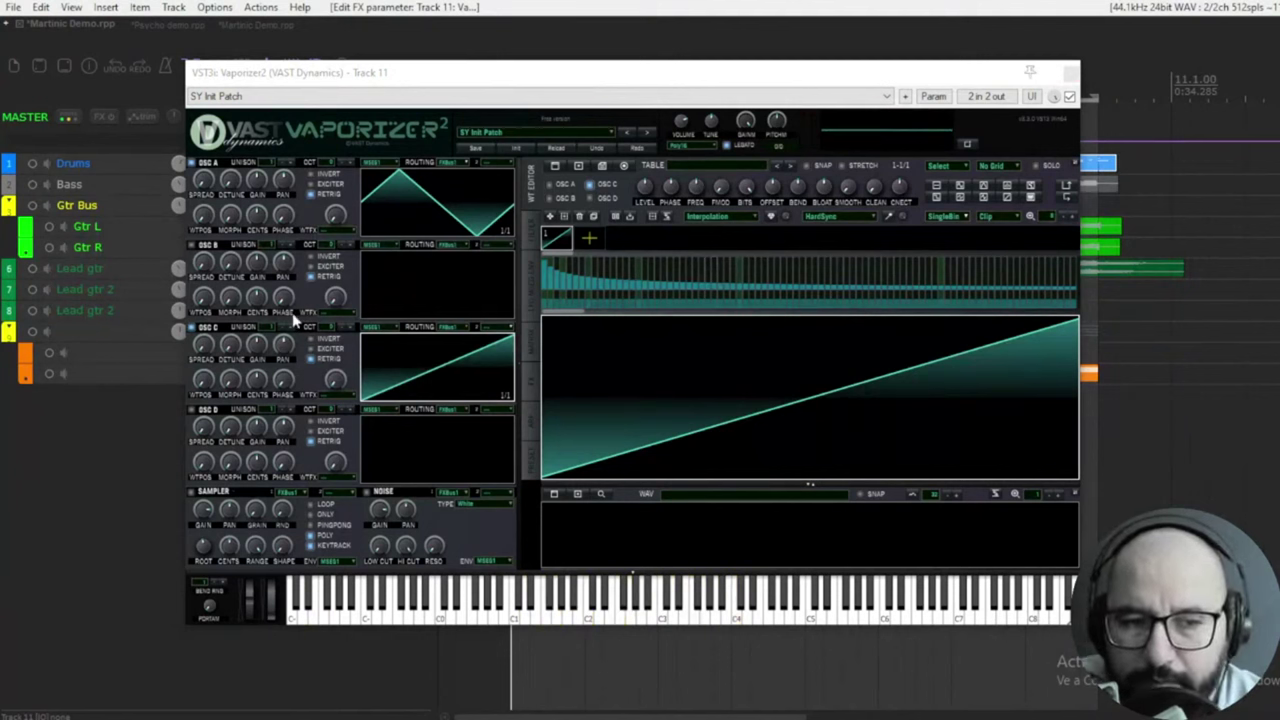
Look over the three filter slots and the filter type categories available for the first one
click(192, 497)
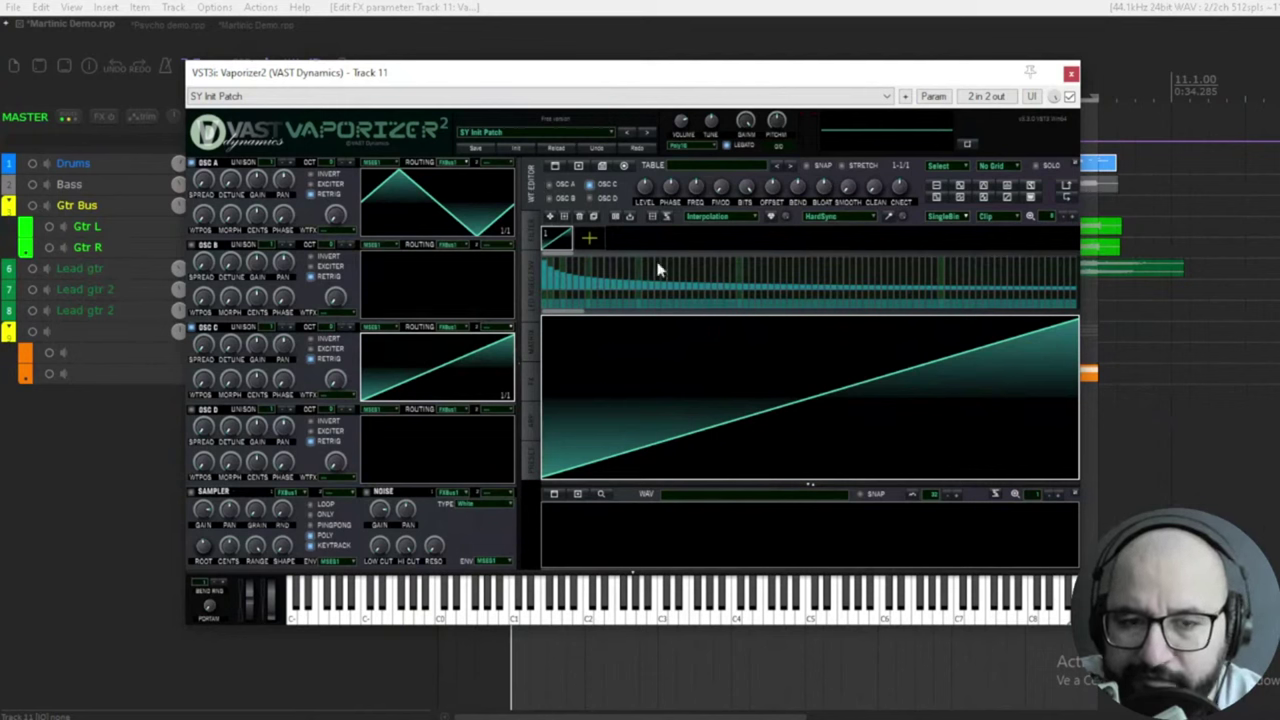
click(533, 237)
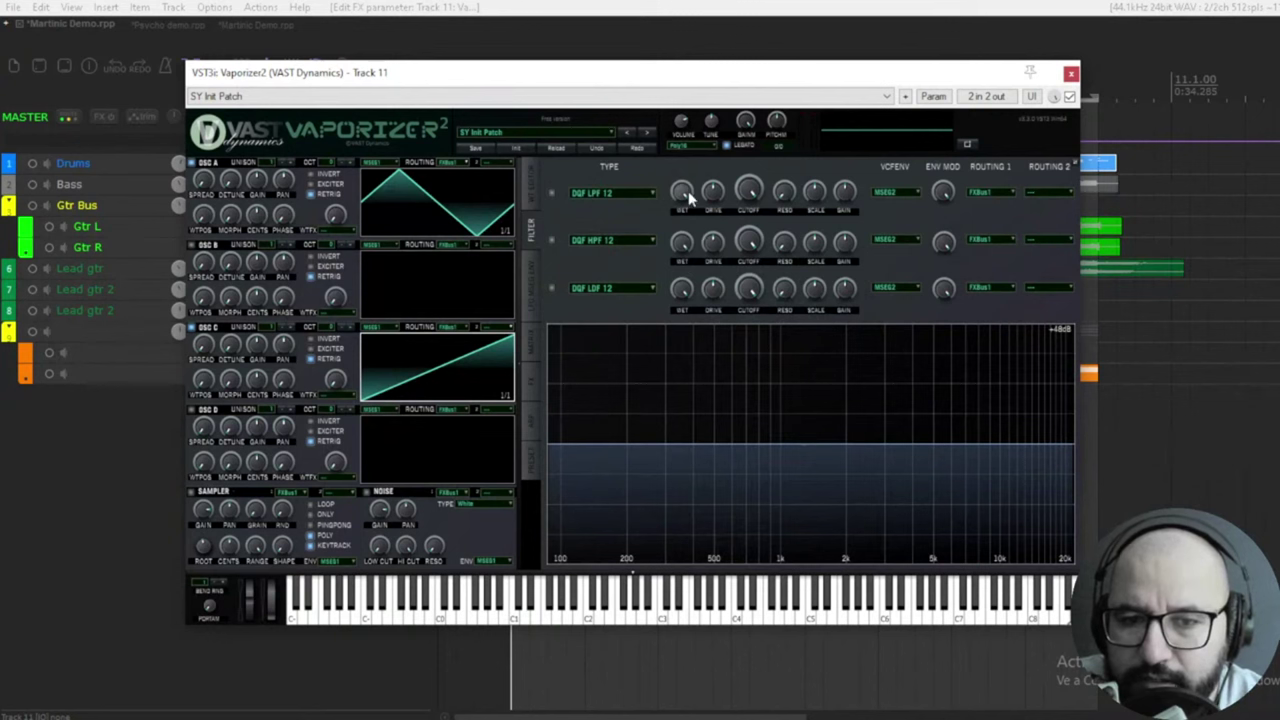
click(597, 194)
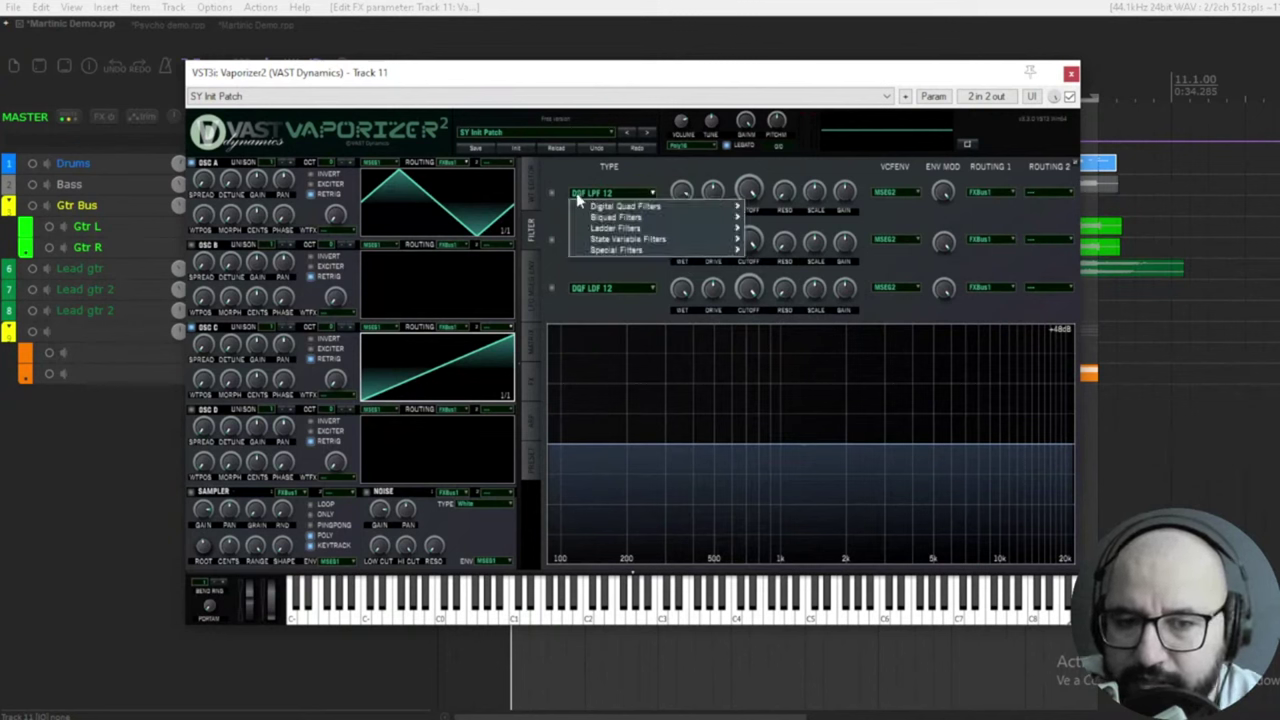
click(578, 180)
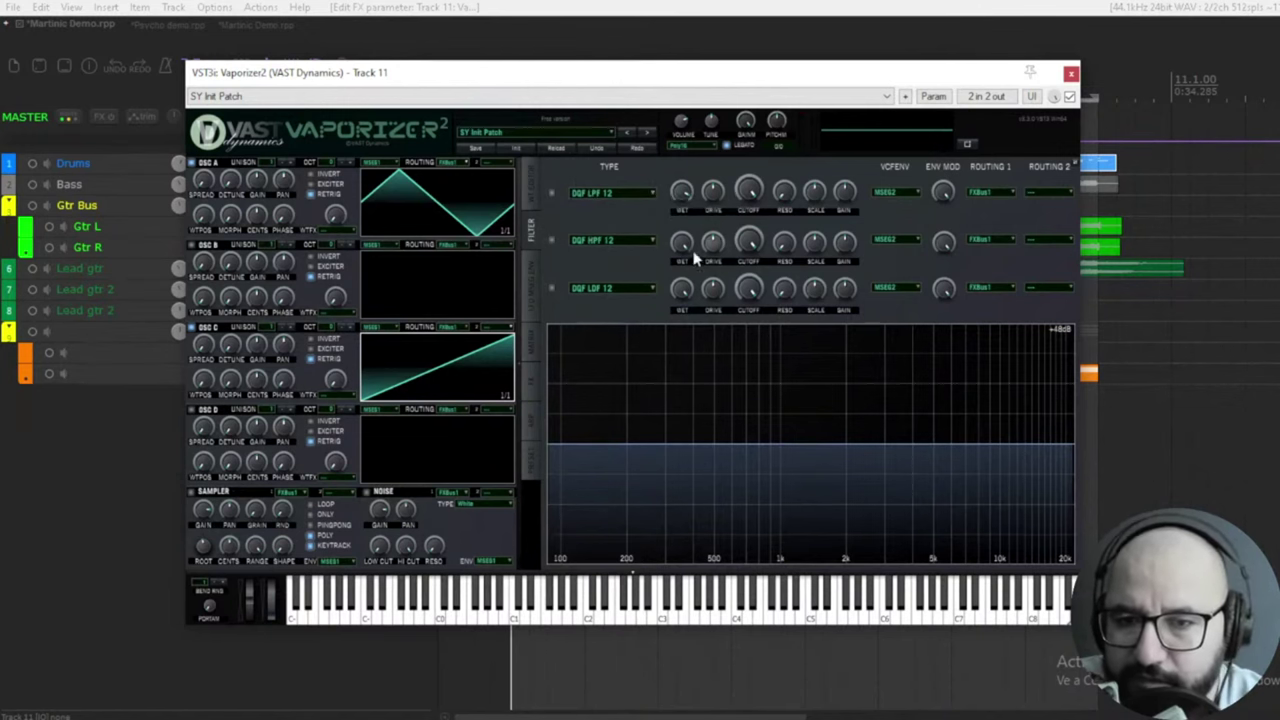
Reshape the first MSEG envelope during playback to a 21 ms attack, 27 ms decay and 63 ms release, then stop the track
click(530, 283)
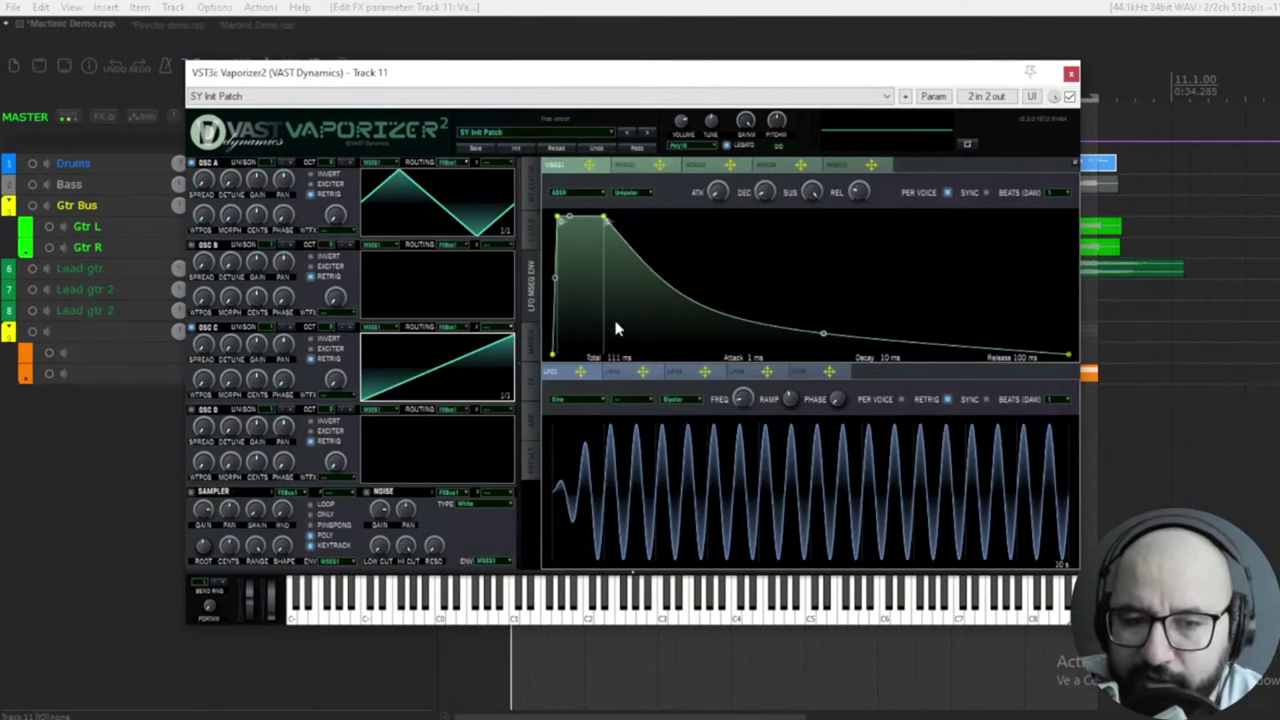
key(space)
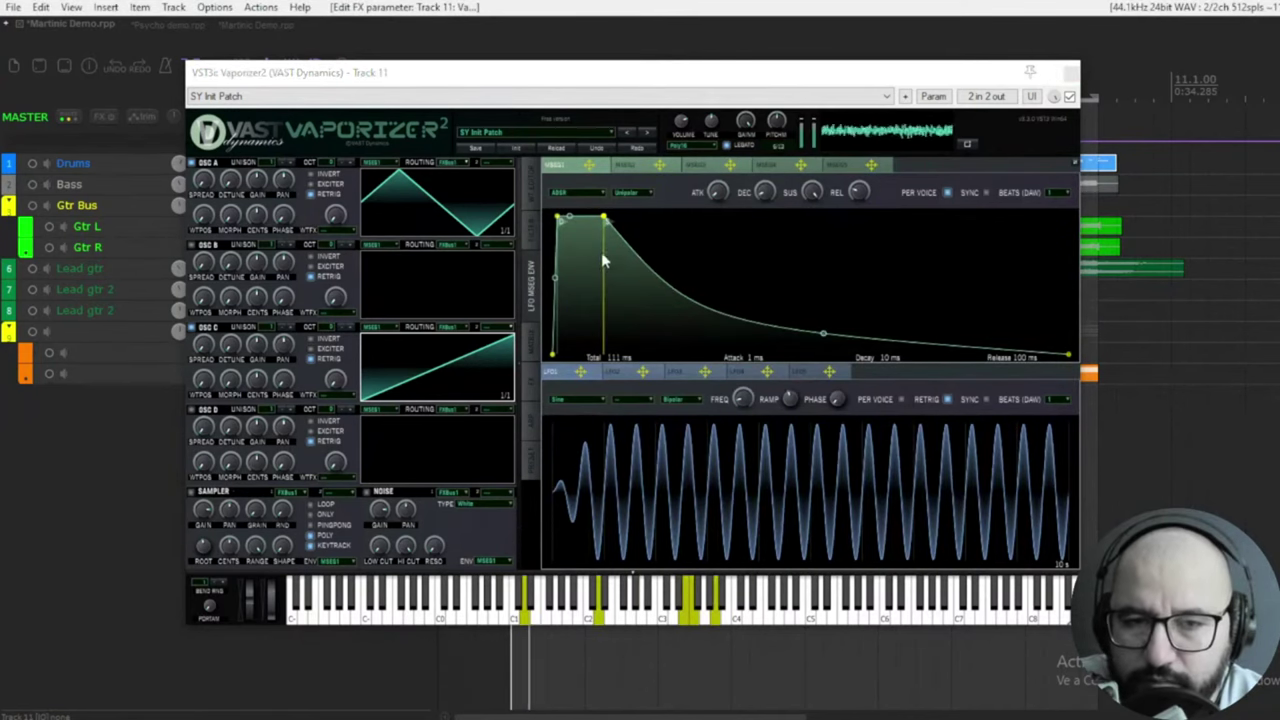
drag(612, 225, 776, 260)
drag(558, 219, 654, 283)
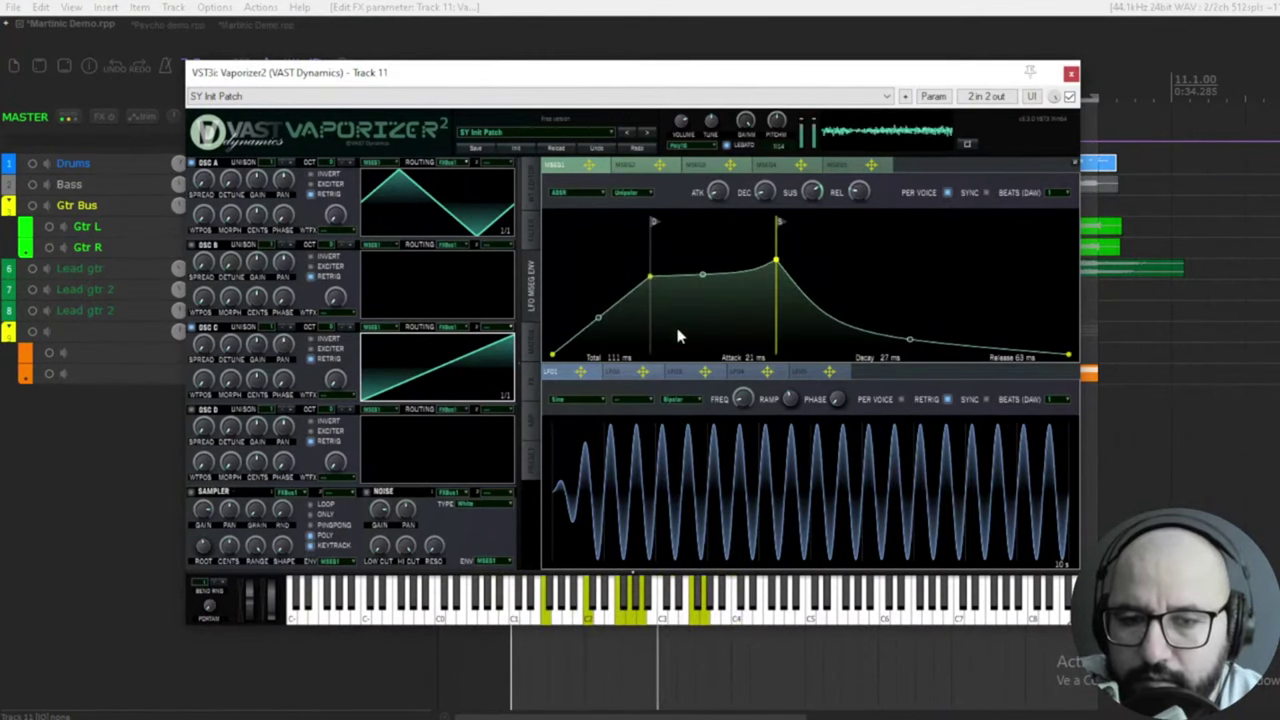
click(301, 671)
key(space)
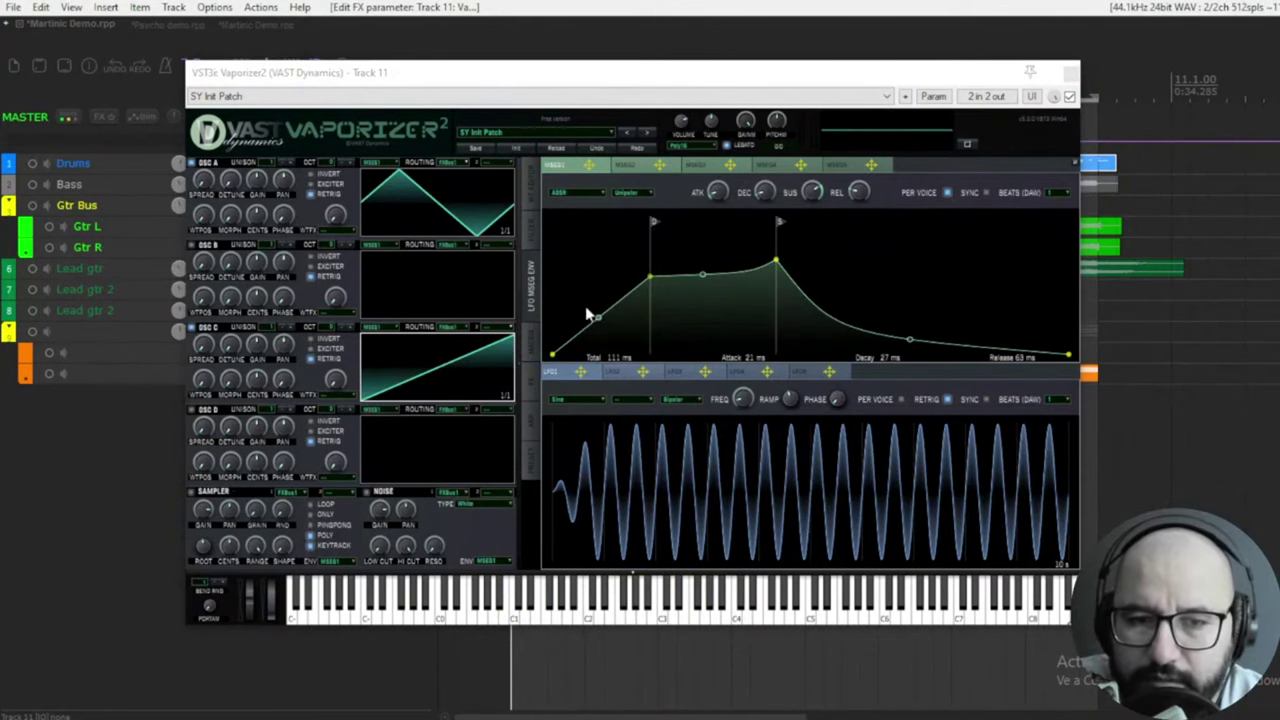
View the modulation matrix, and enable the chorus effect on the first effects bus while the track plays
click(531, 345)
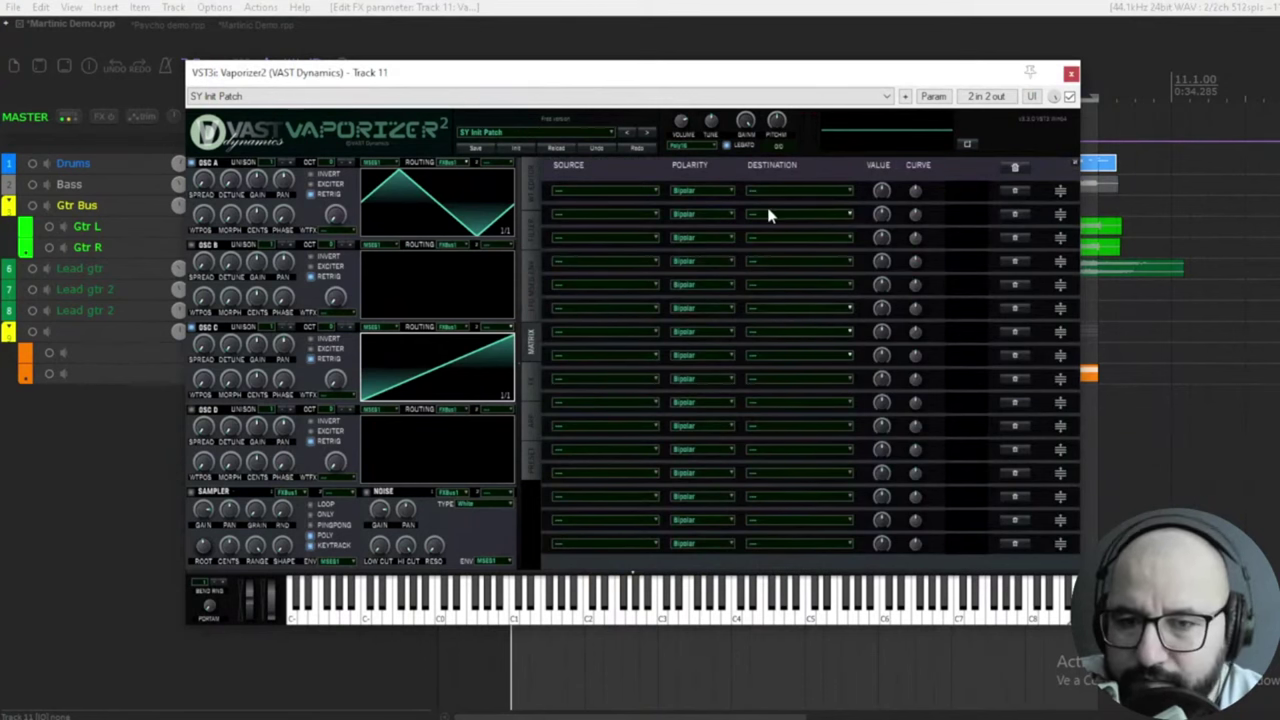
click(531, 390)
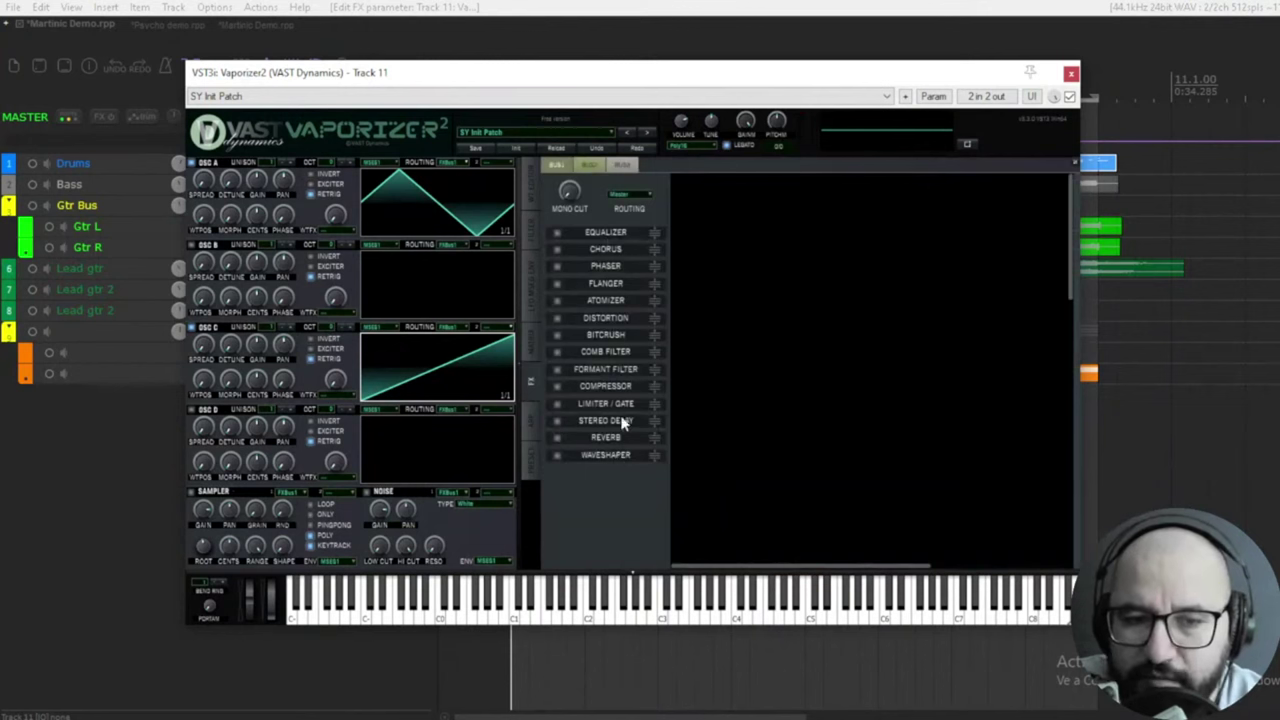
click(286, 665)
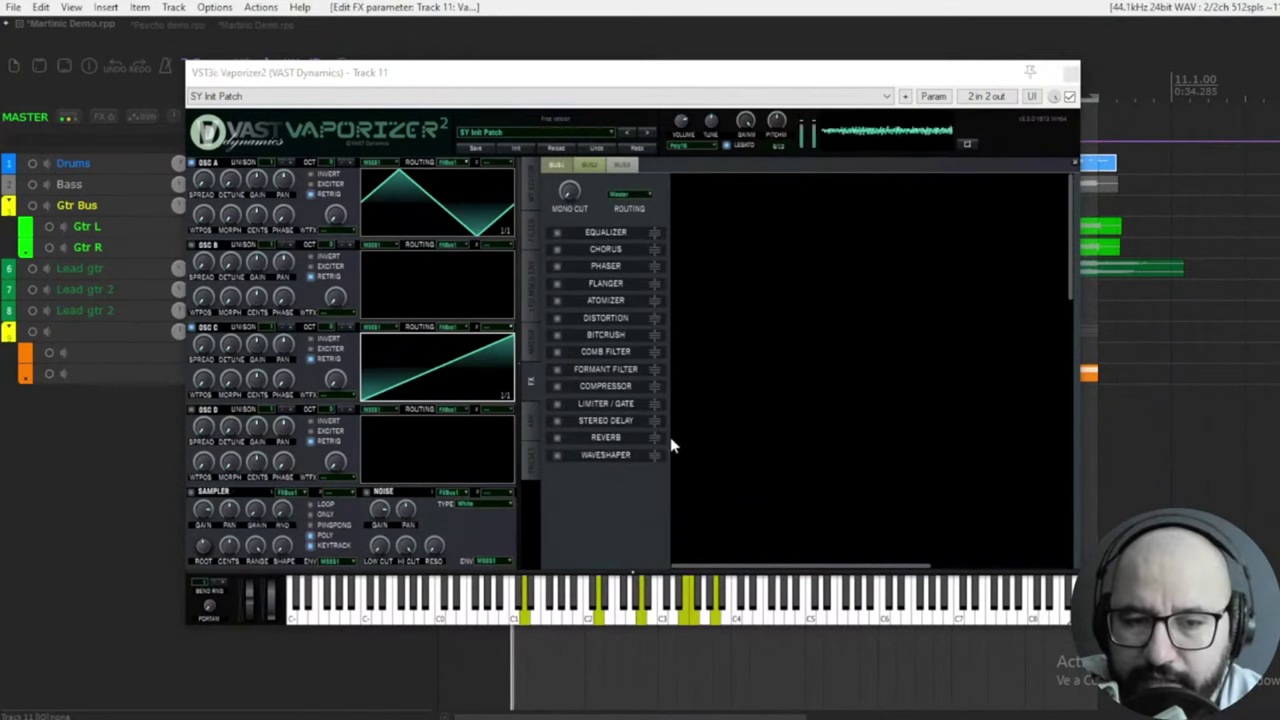
click(556, 250)
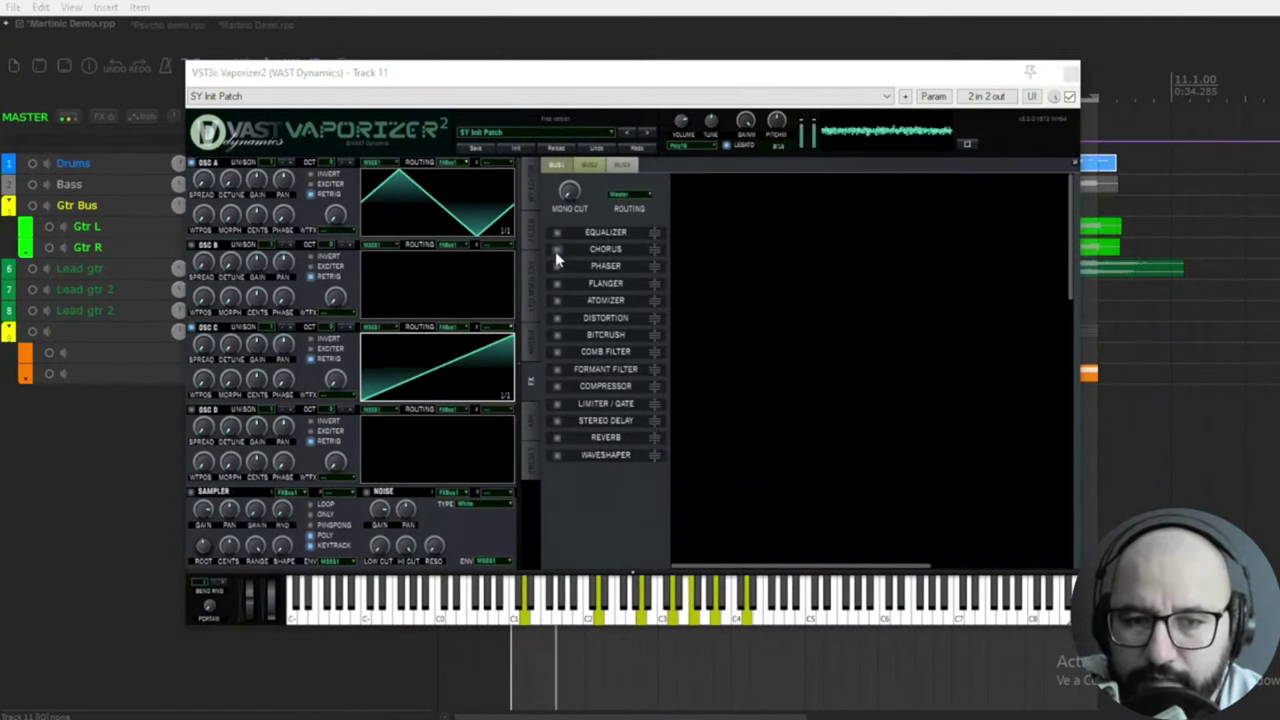
click(556, 250)
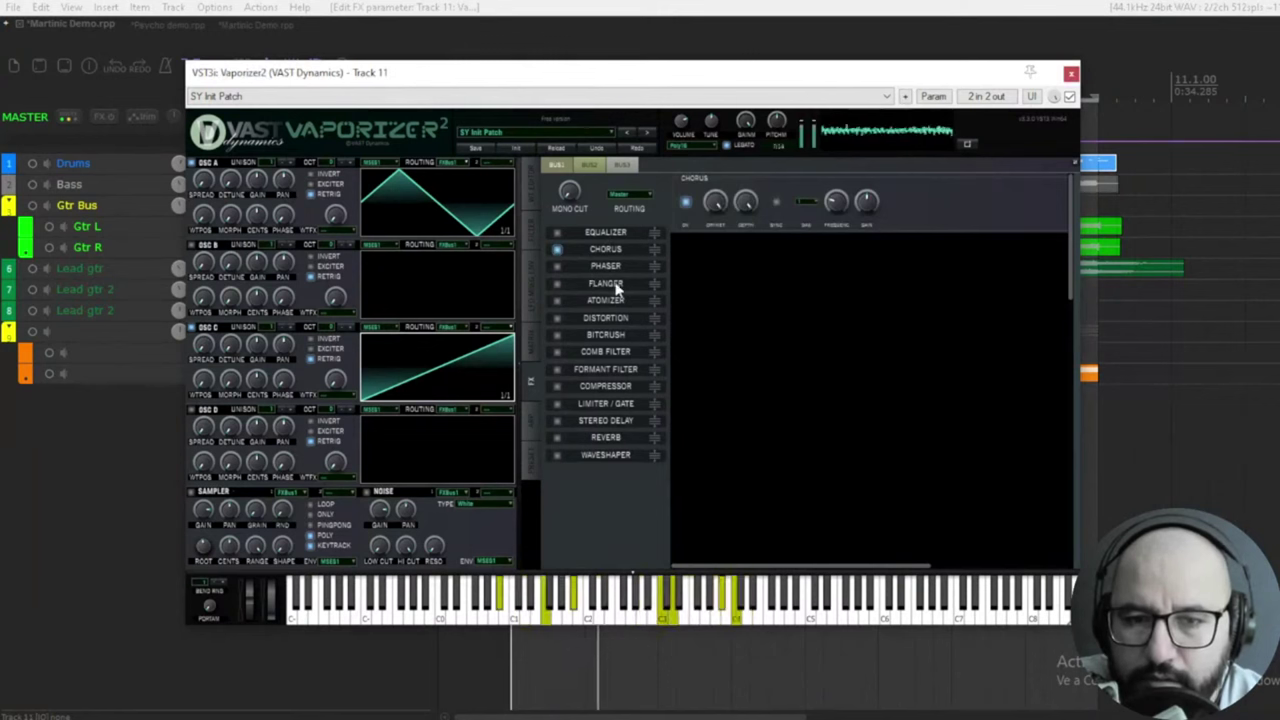
Audition the flanger and the comb filter one at a time during playback, switching each off again
click(557, 284)
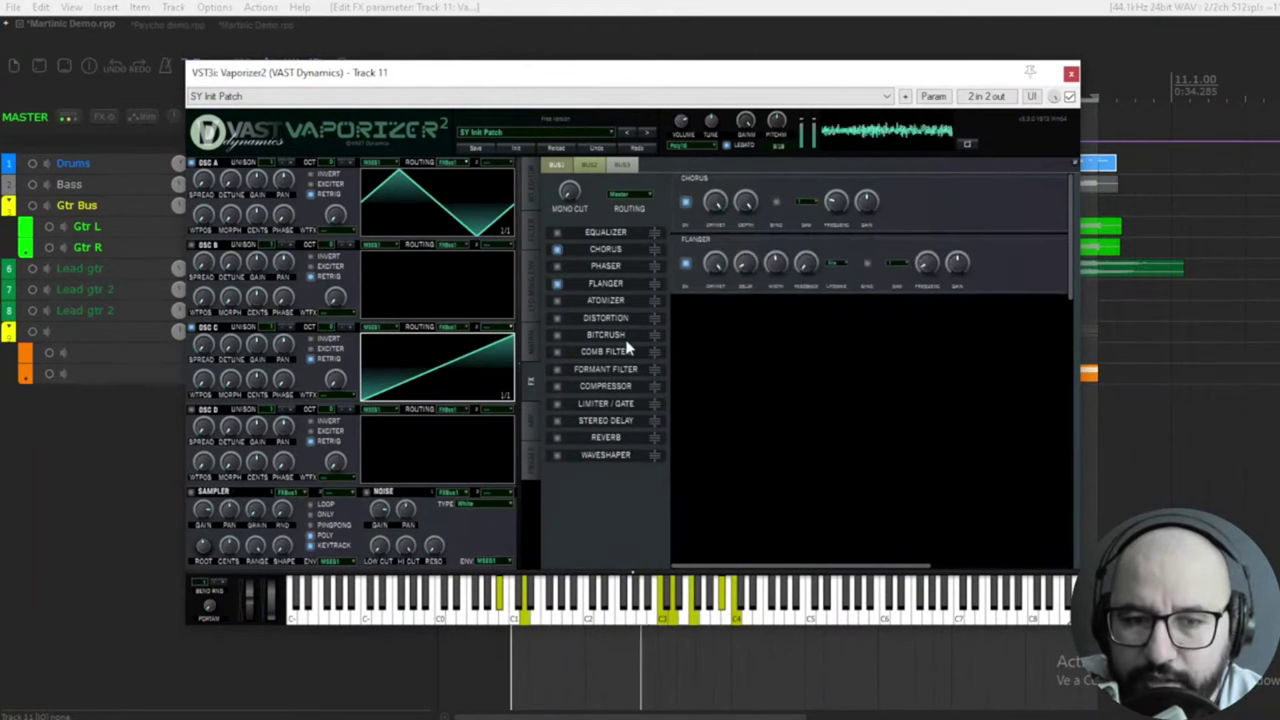
click(557, 284)
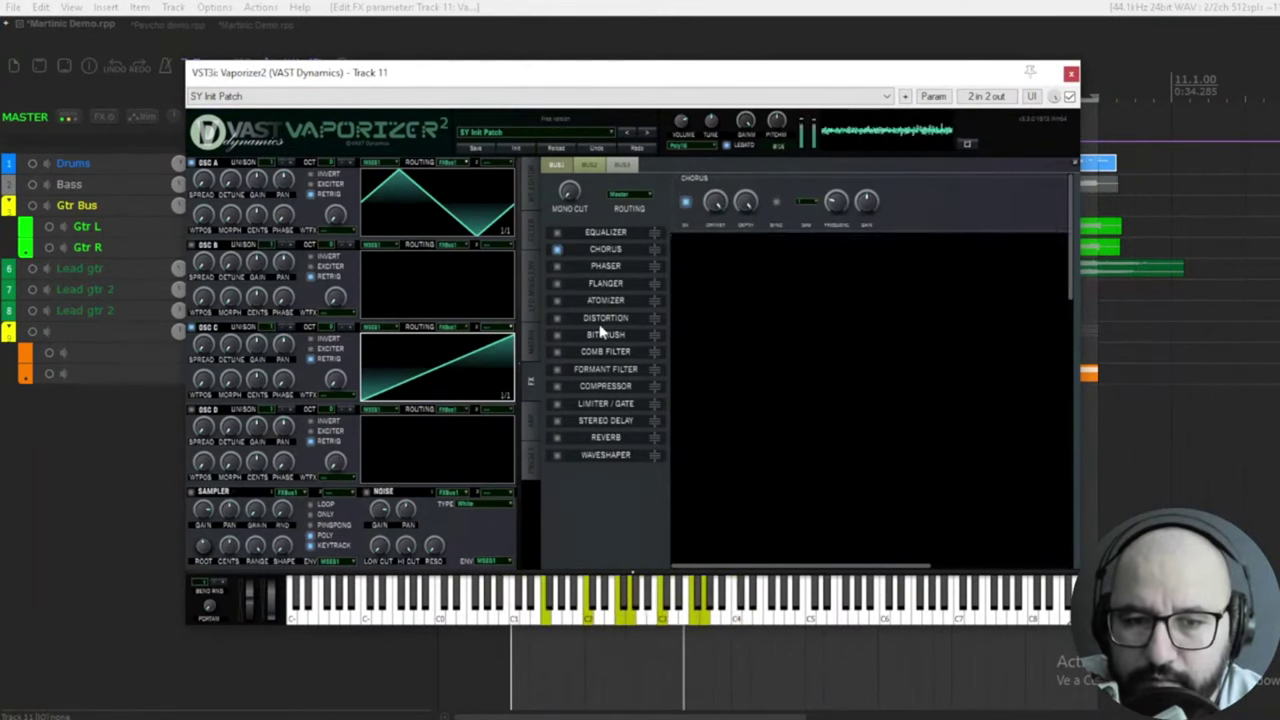
click(557, 351)
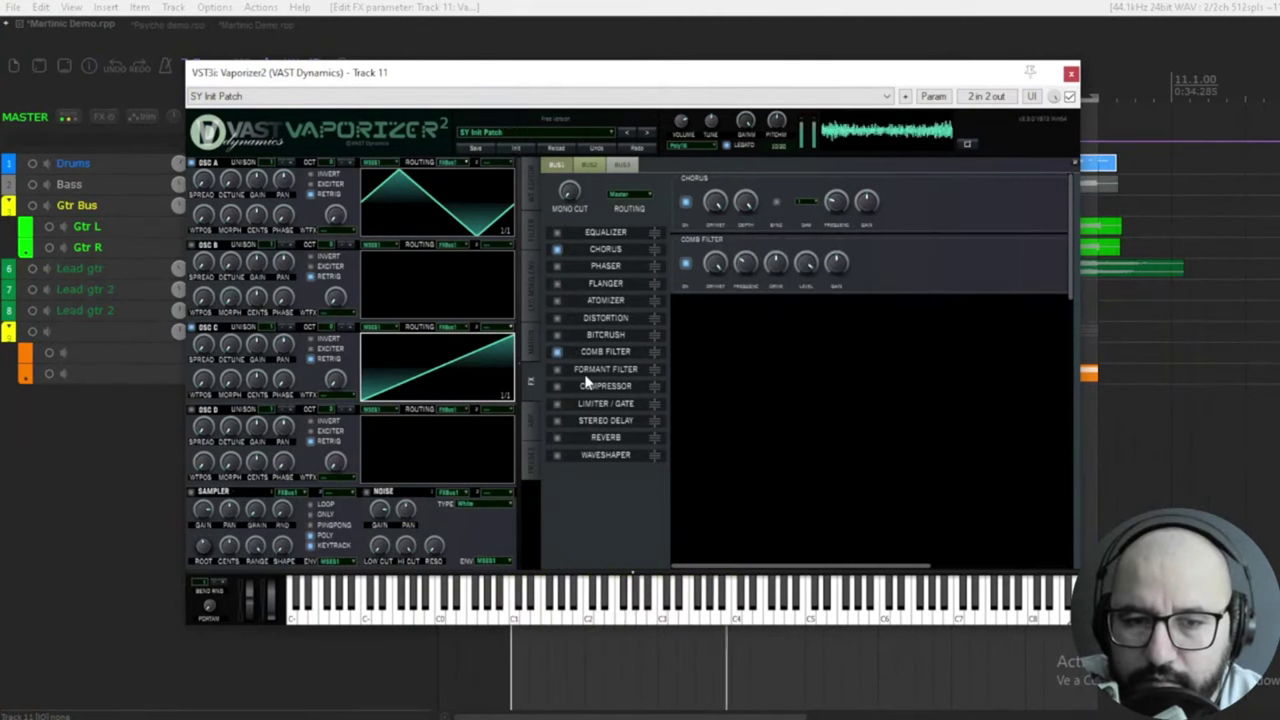
click(557, 351)
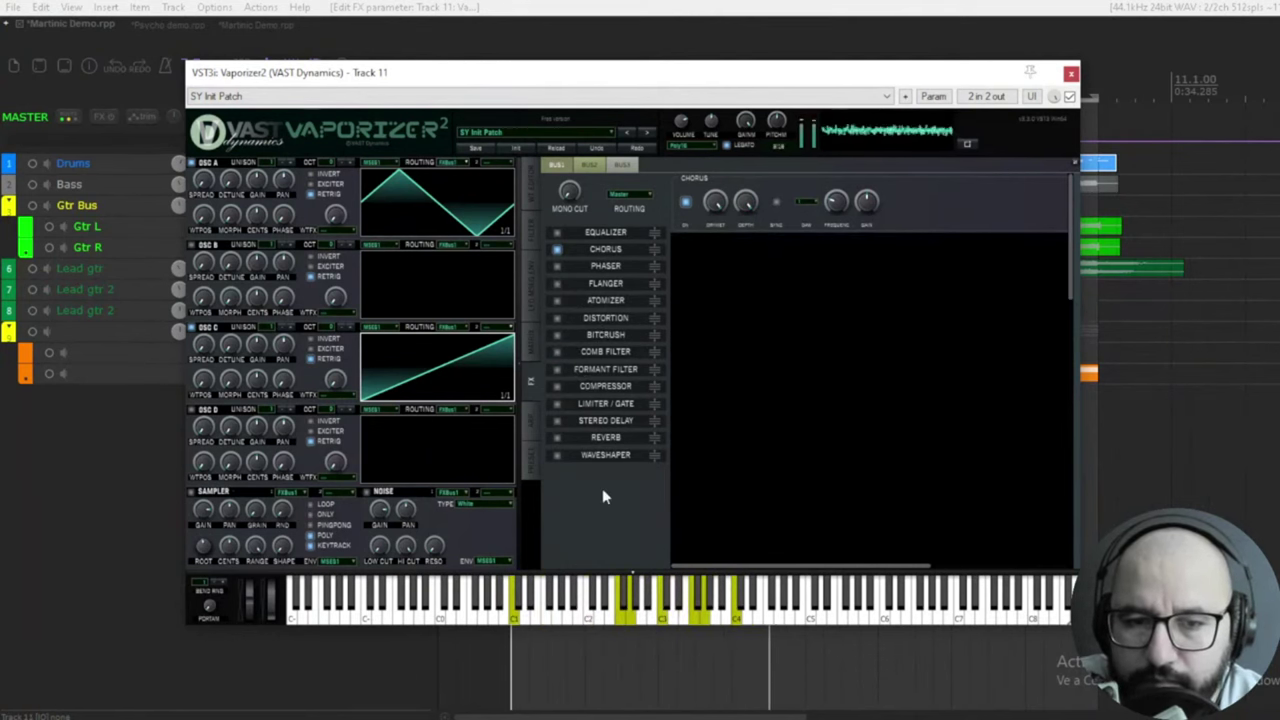
Enable the stereo delay, atomizer and distortion effects alongside the chorus
click(558, 421)
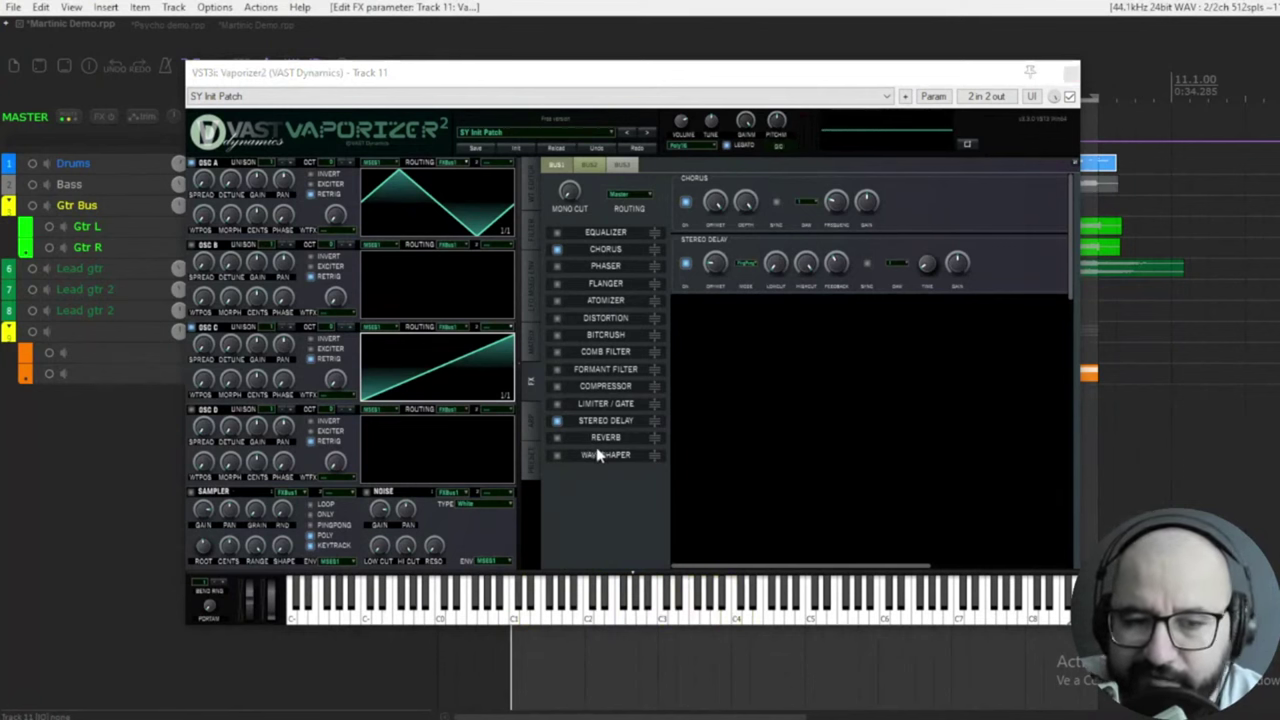
click(557, 300)
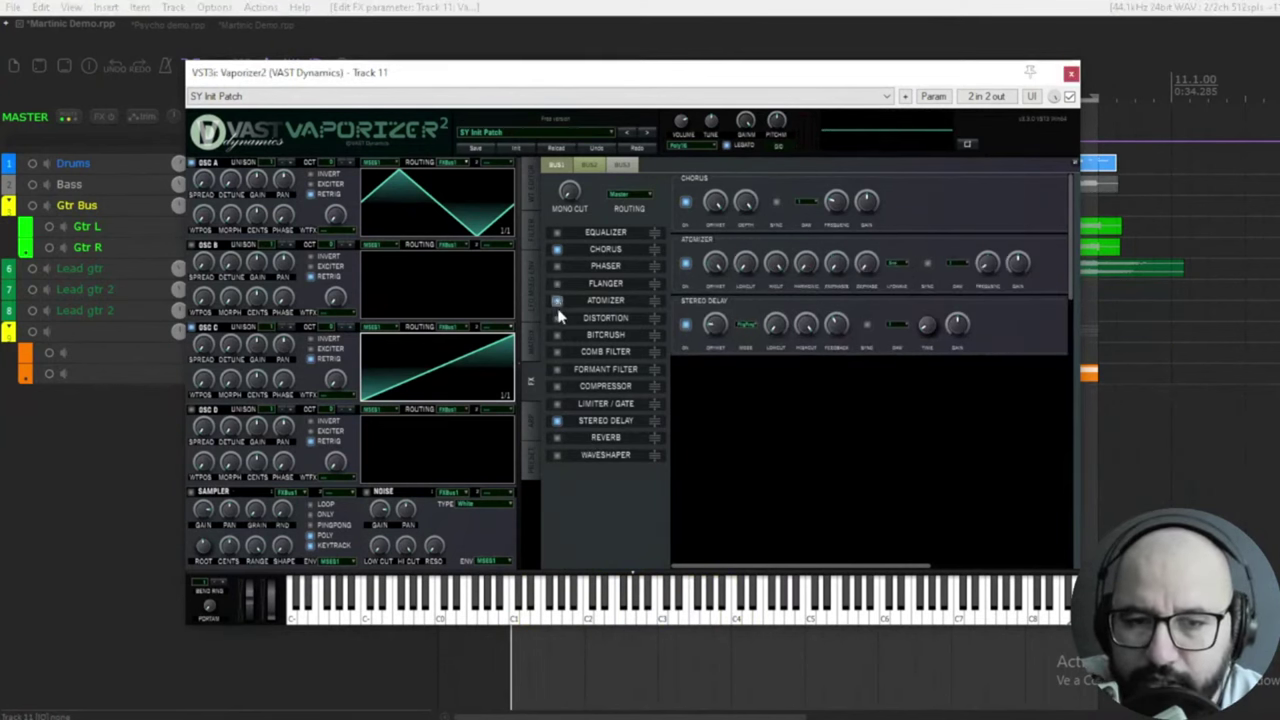
click(557, 318)
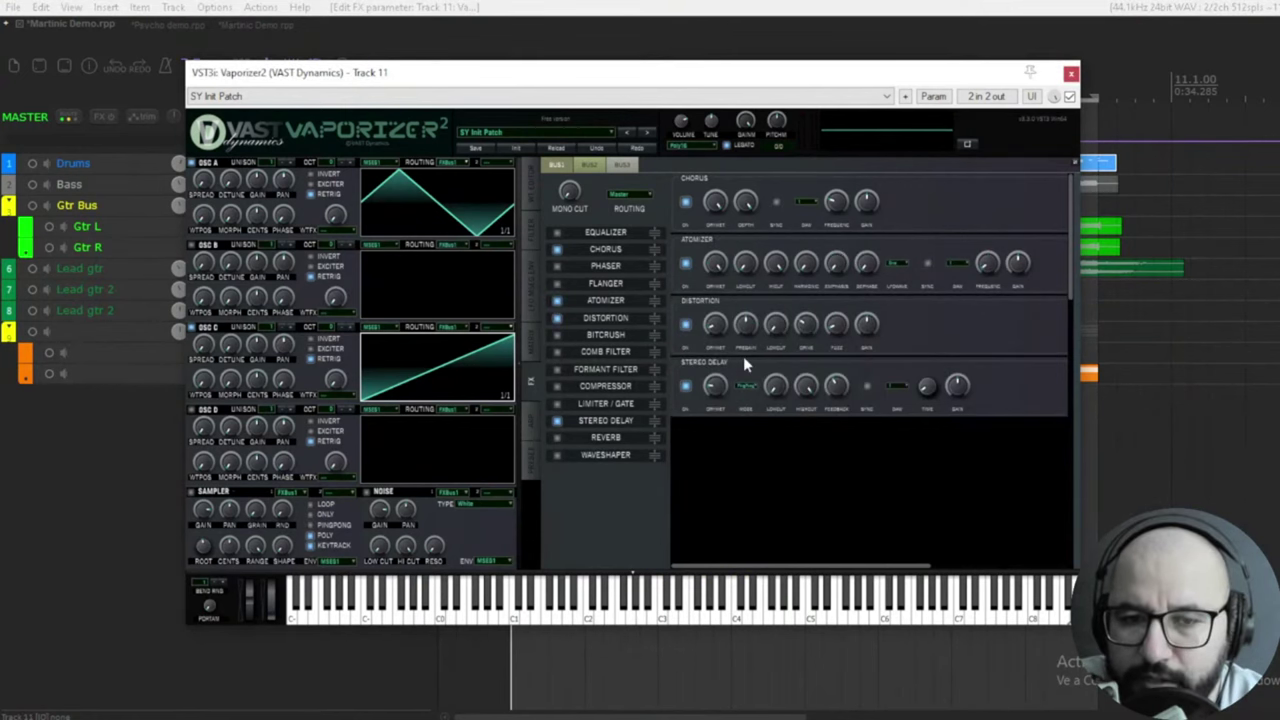
Reshape the first step sequencer during playback, lowering its first step and raising the third slightly and the fourth clearly
click(530, 421)
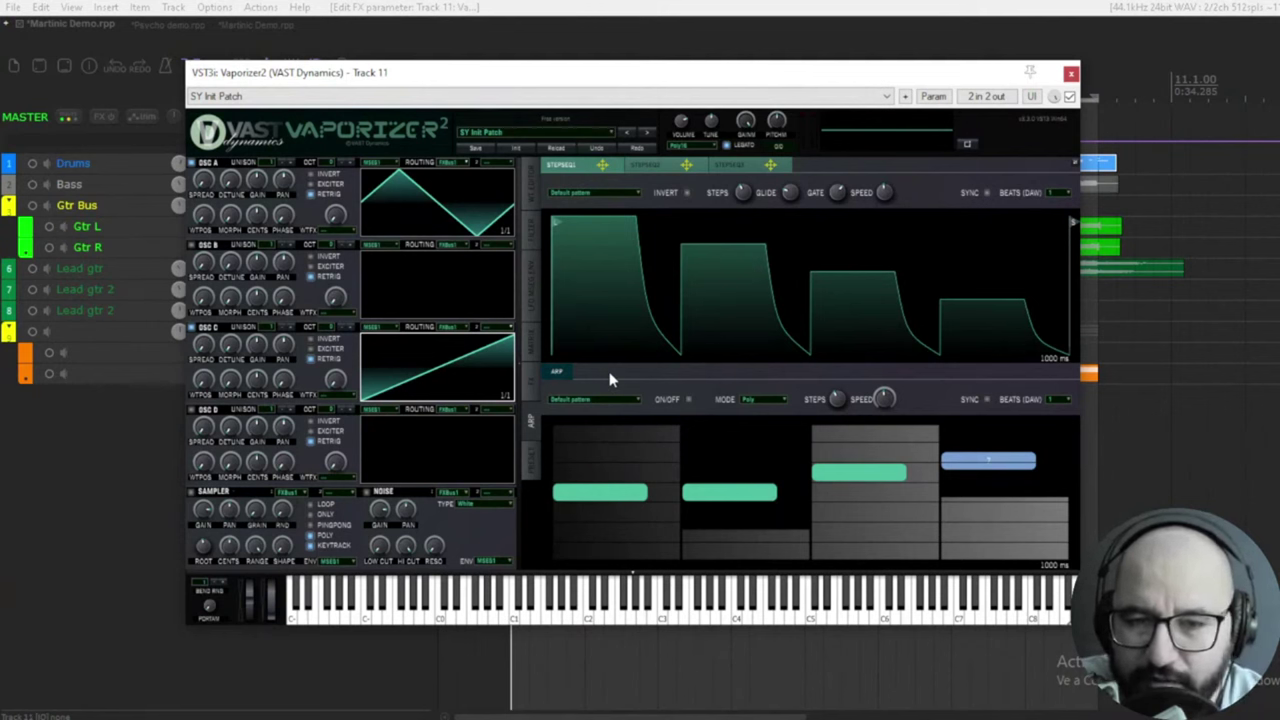
click(418, 656)
key(space)
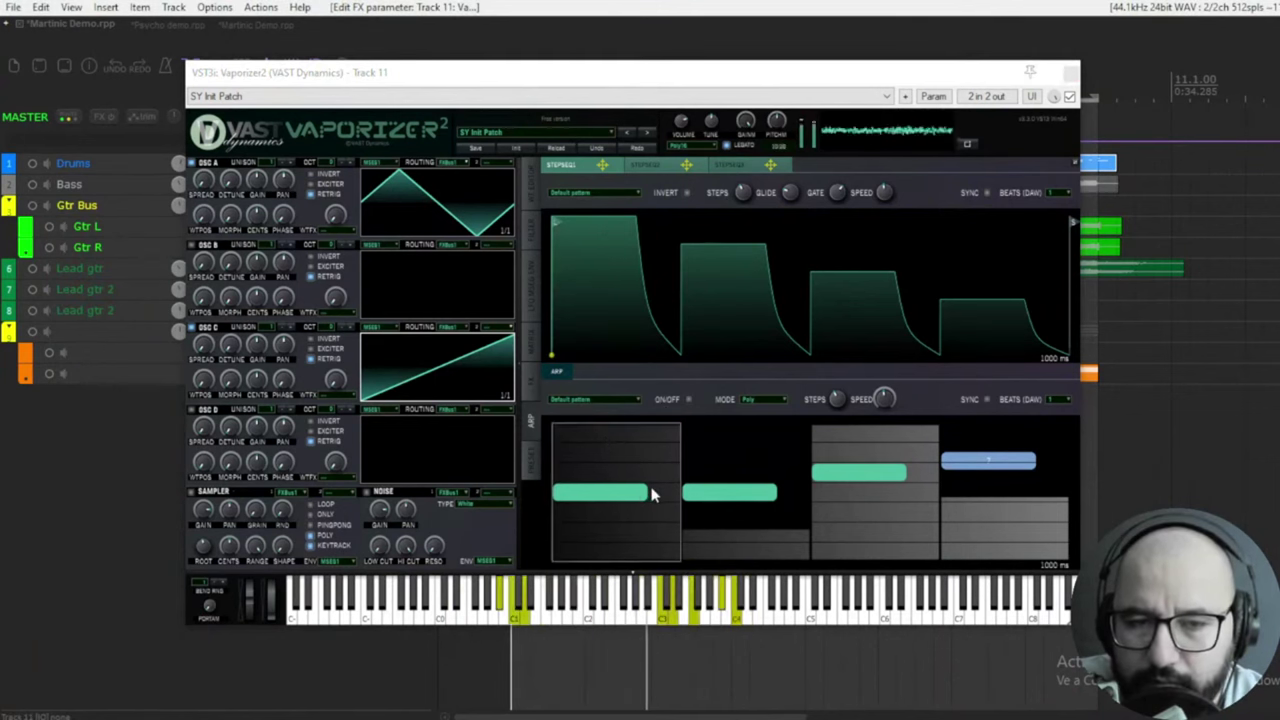
click(655, 240)
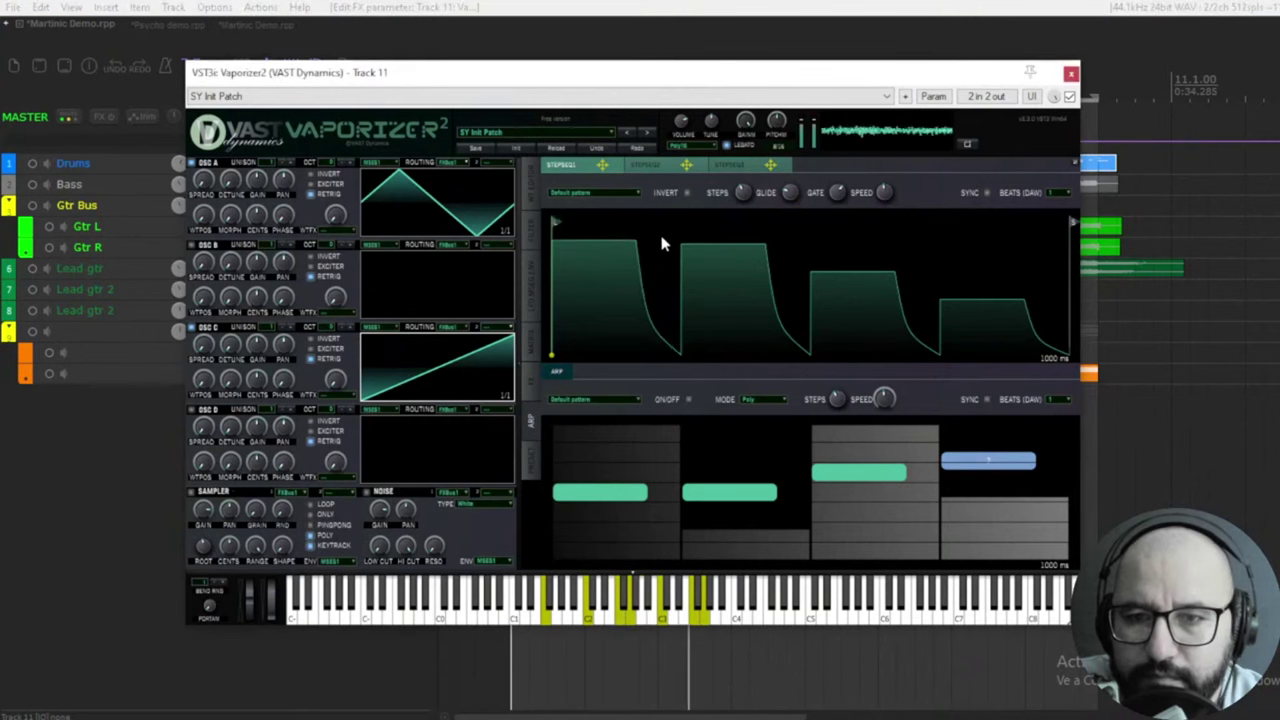
drag(598, 247, 604, 308)
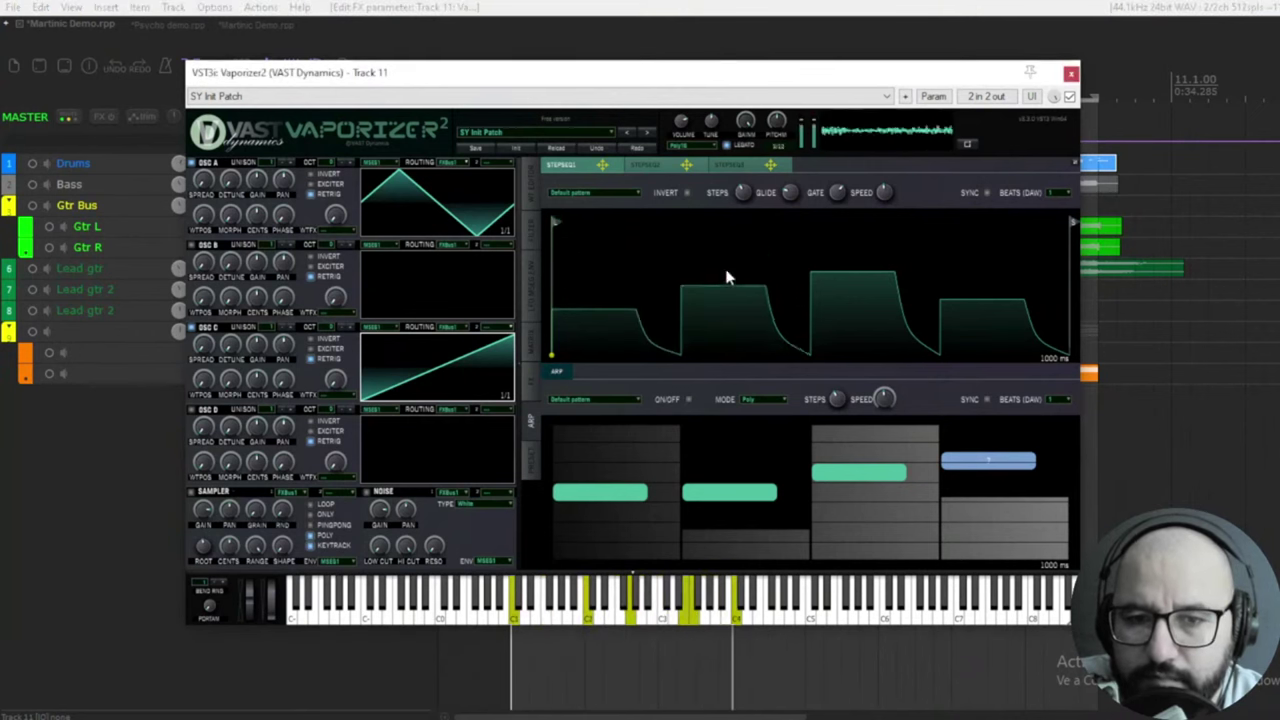
drag(846, 286, 857, 264)
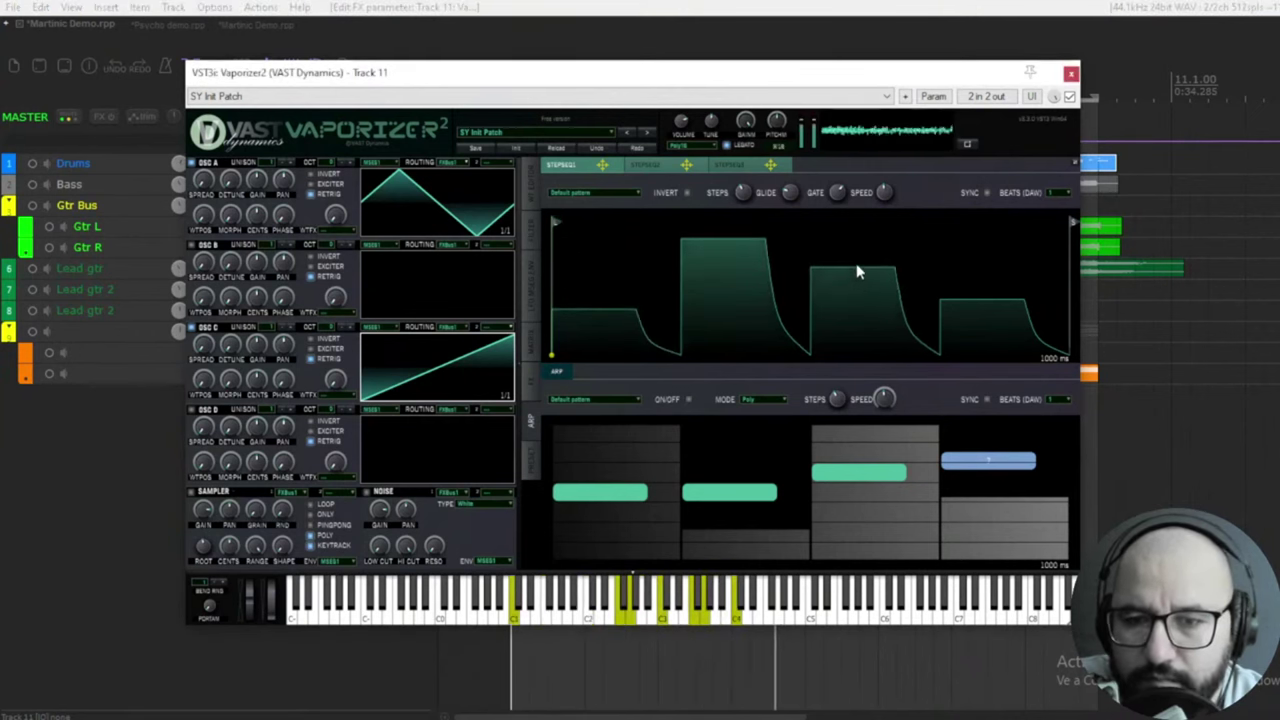
drag(973, 314, 987, 226)
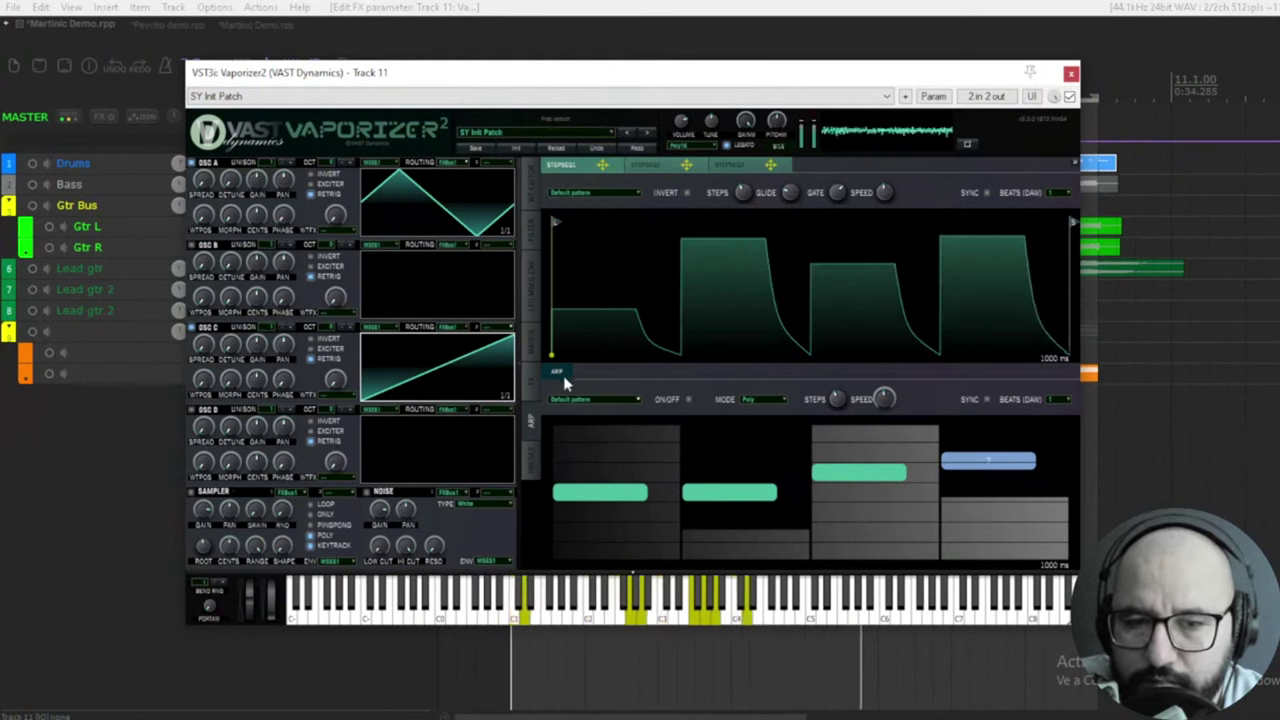
Set the arpeggiator's first three note offsets to 10, 11 and -2, and turn the arpeggiator on during playback
drag(600, 490, 611, 407)
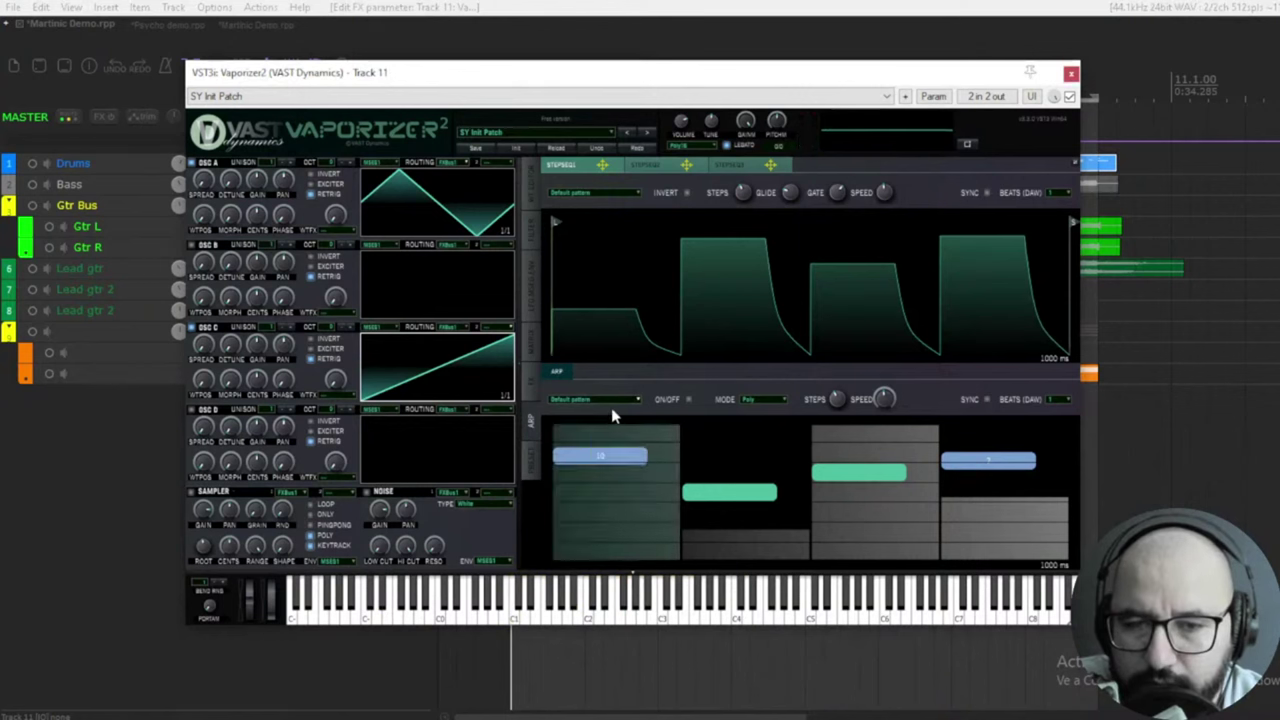
click(437, 662)
key(space)
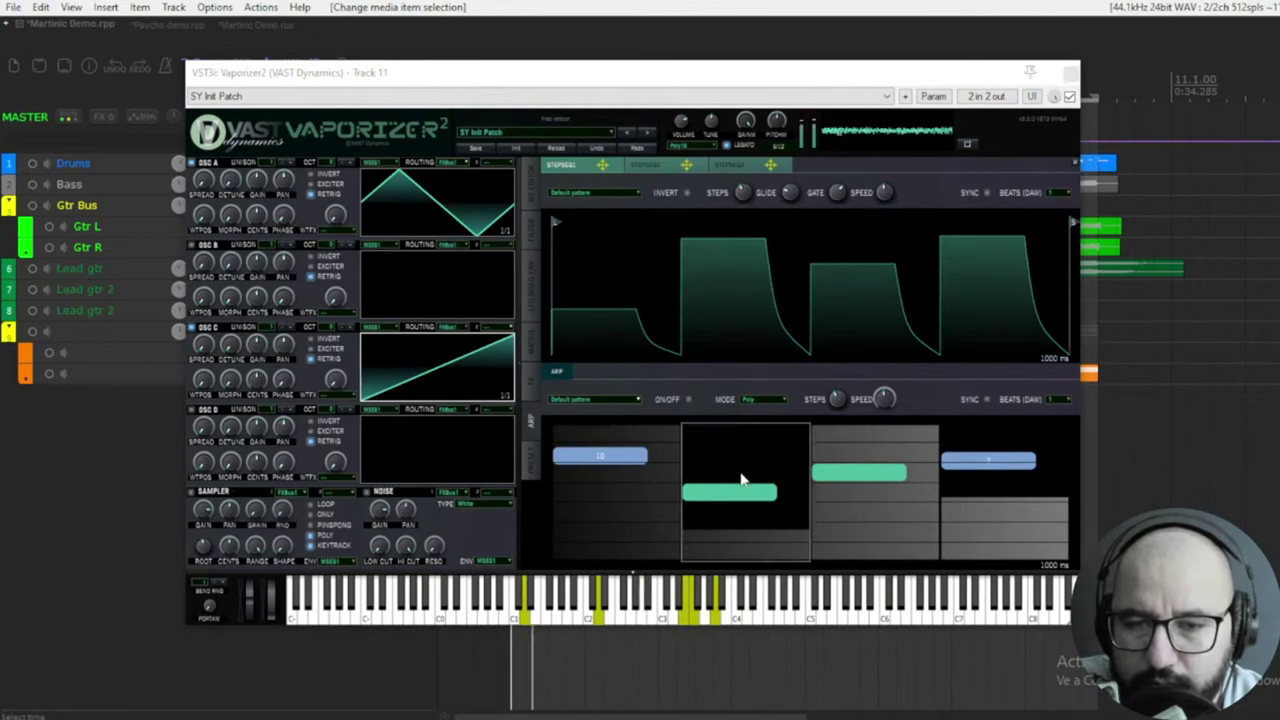
drag(737, 480, 739, 422)
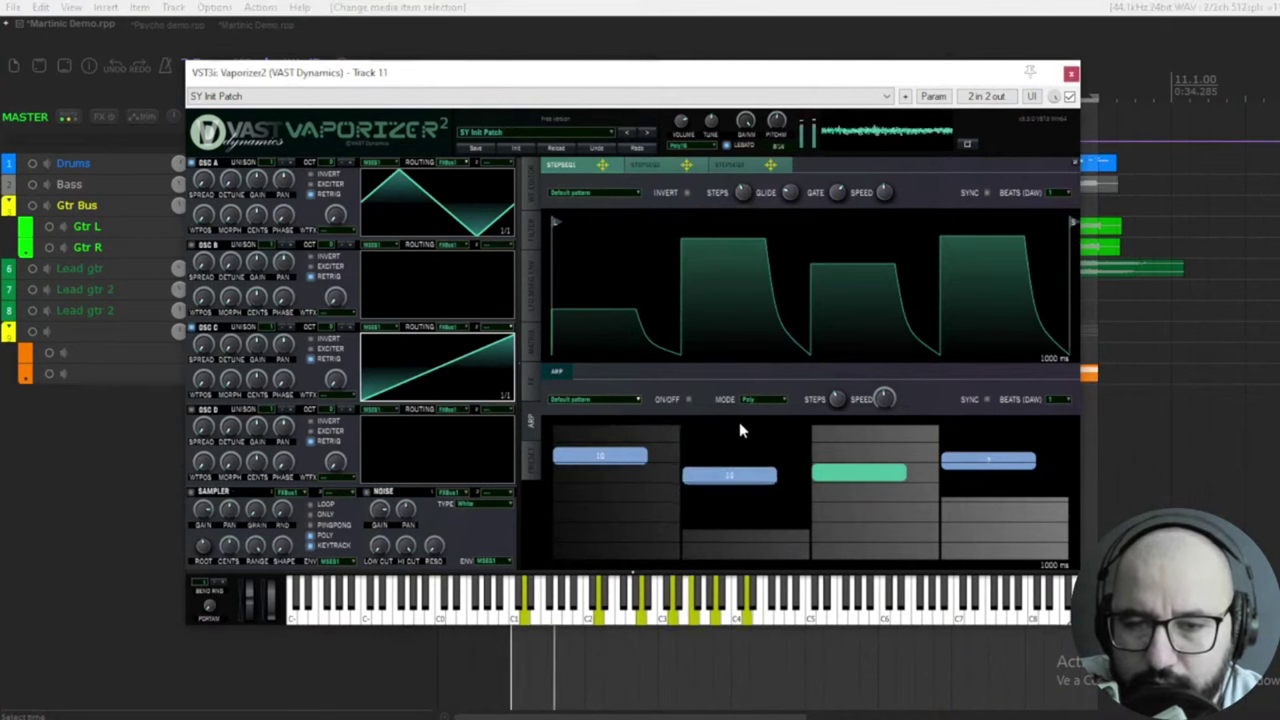
click(686, 399)
click(703, 459)
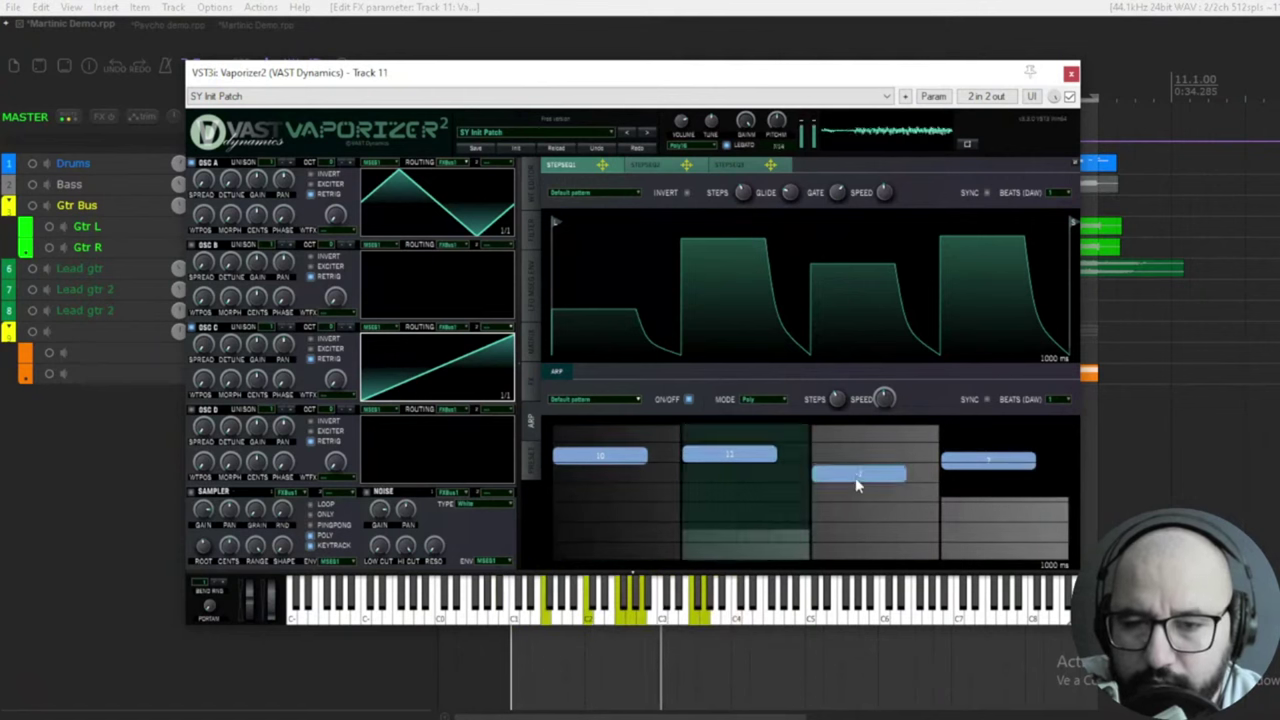
Raise the step sequencer's first step and slightly lower its second, and switch the arpeggiator off with playback stopped
drag(607, 333, 592, 224)
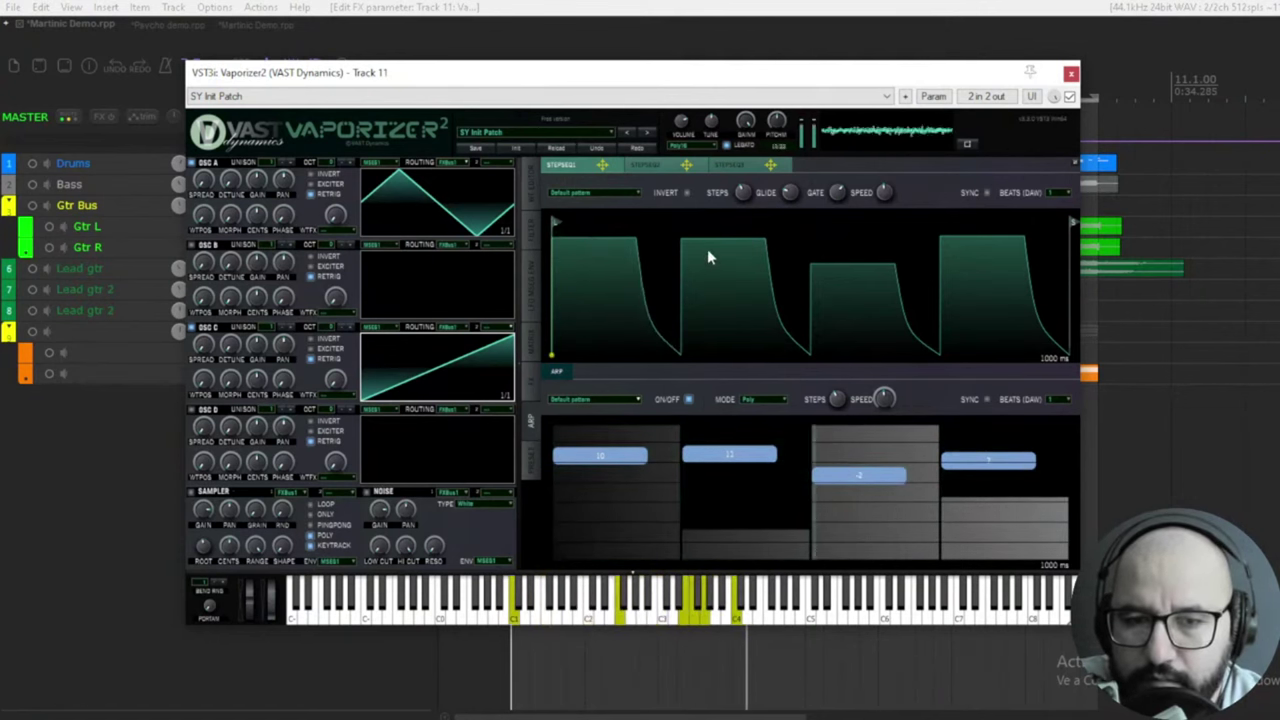
click(689, 400)
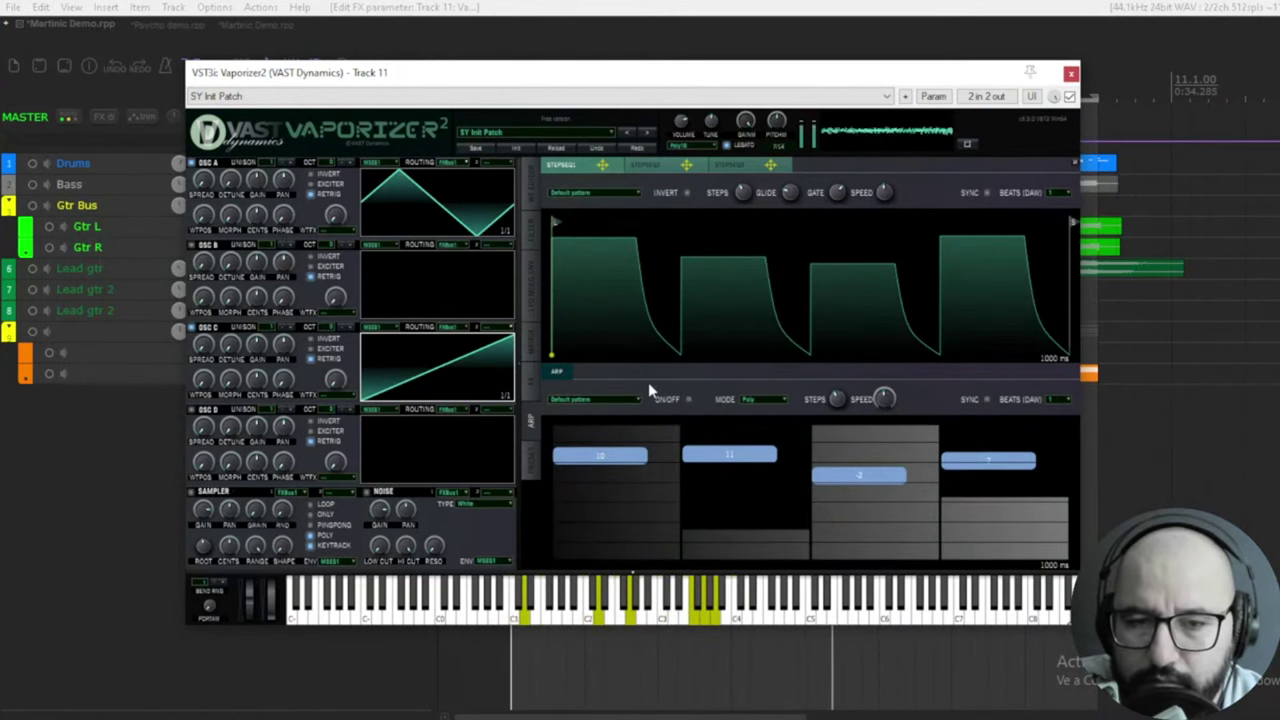
click(403, 677)
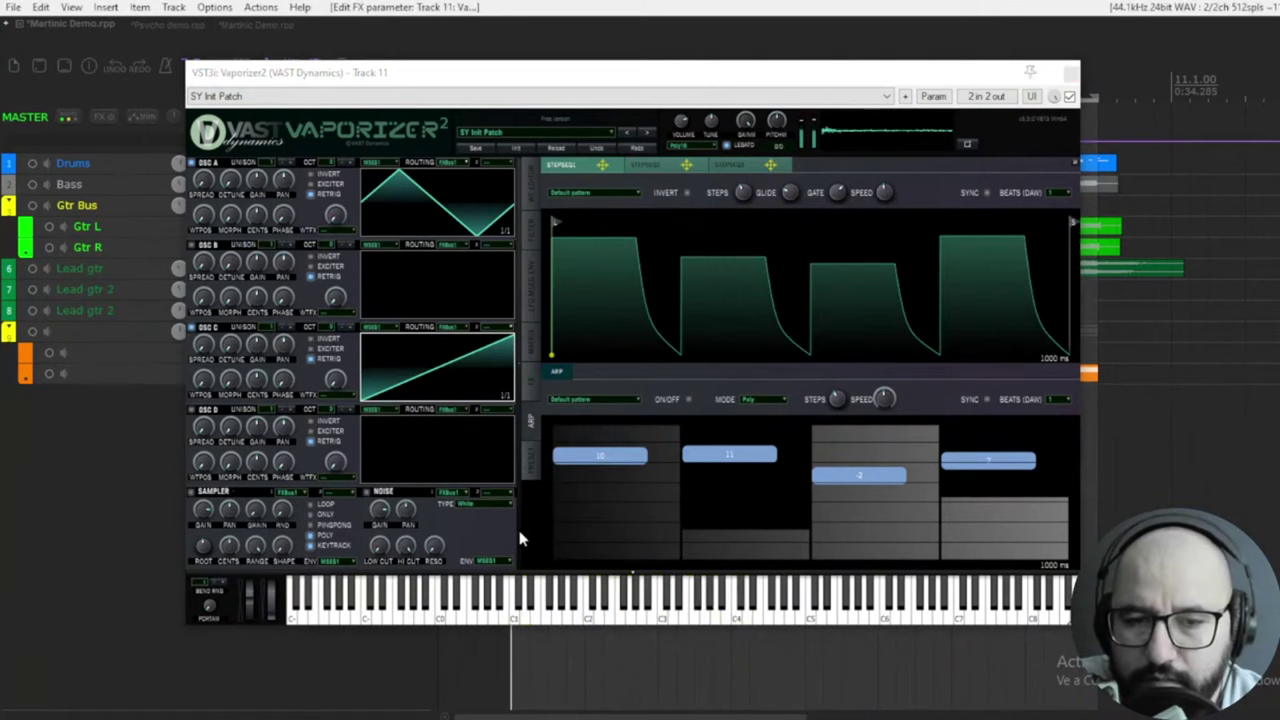
Look over the preset data and plugin settings, and return to the filter controls
click(532, 477)
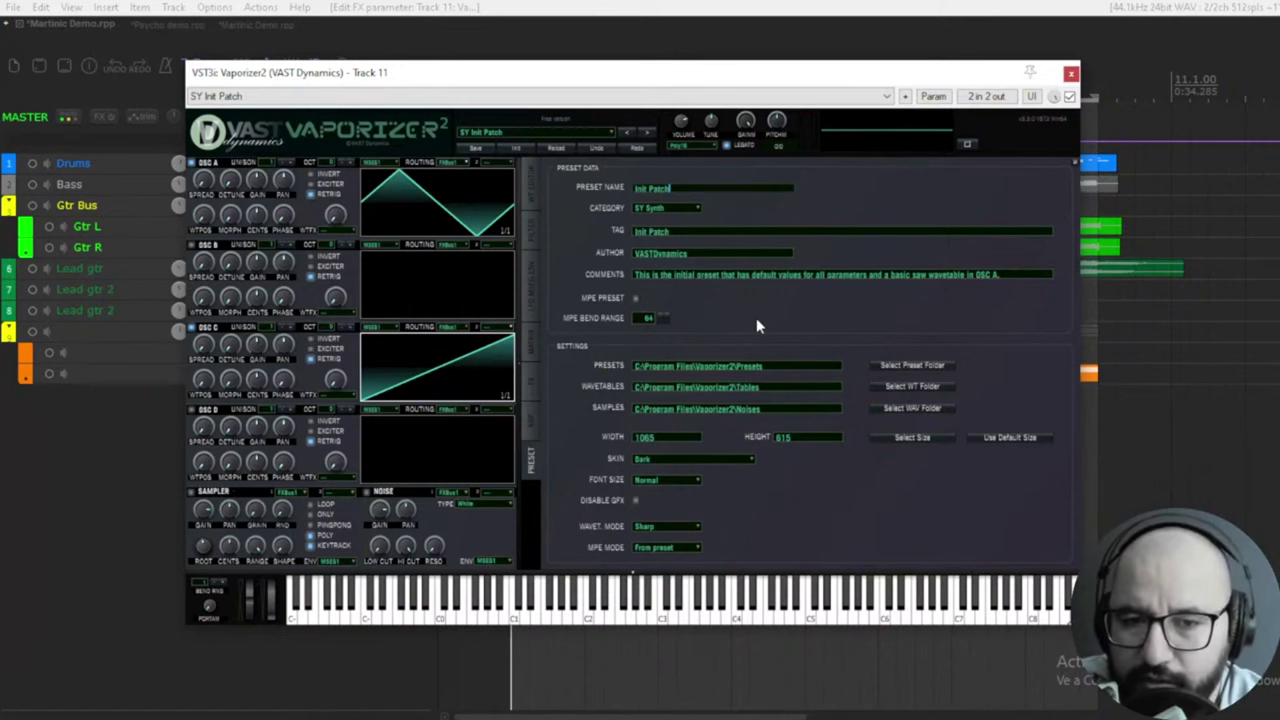
click(530, 276)
click(536, 238)
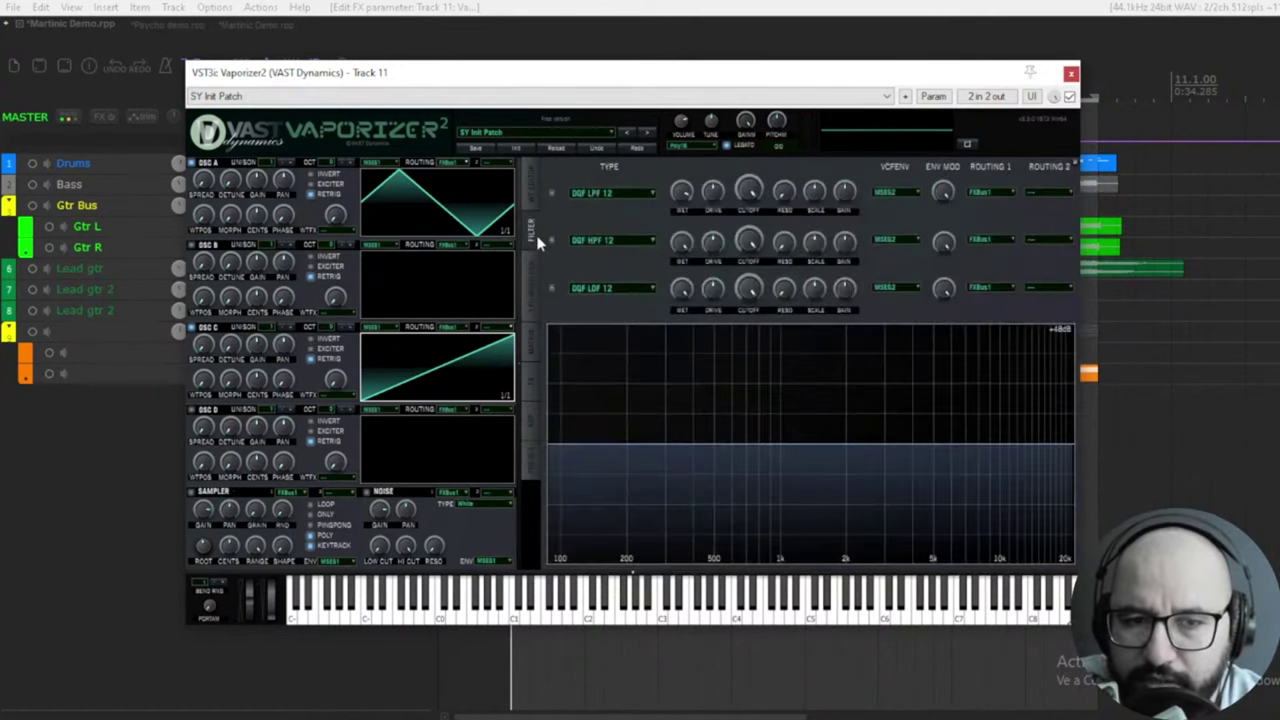
Load the Accent Arp preset from the preset browser and start playback to audition it
click(572, 141)
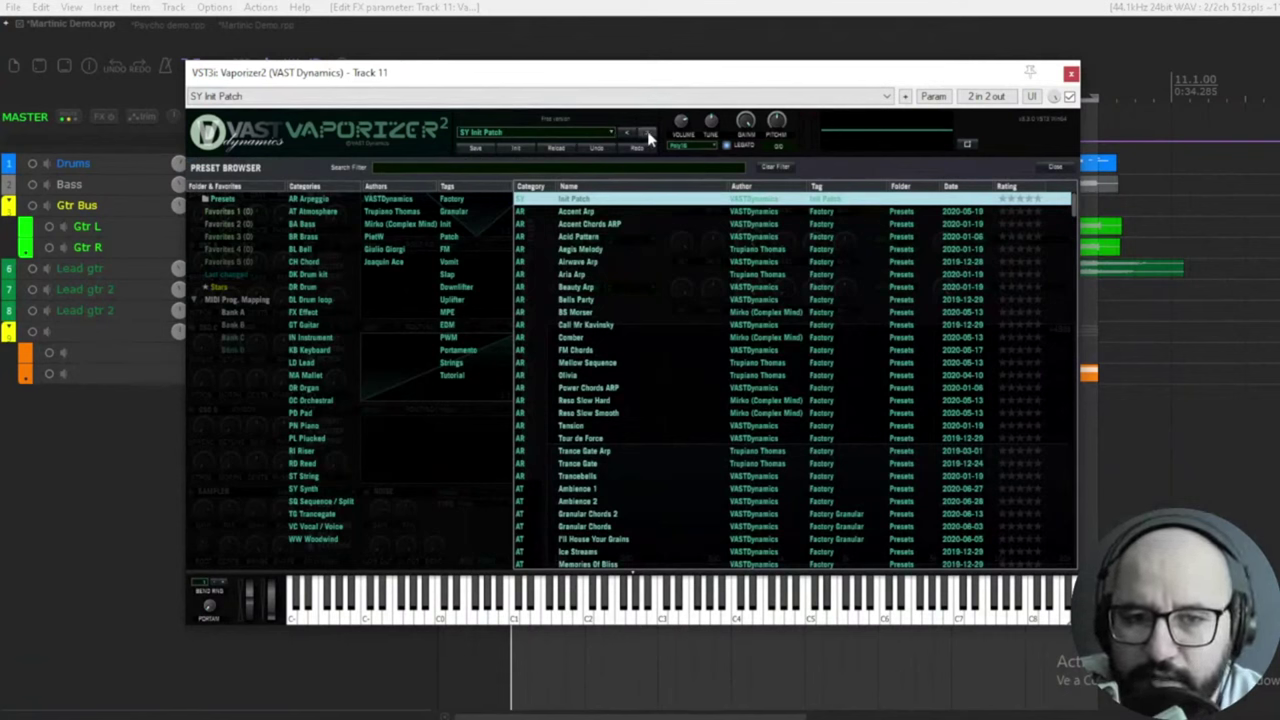
key(Down)
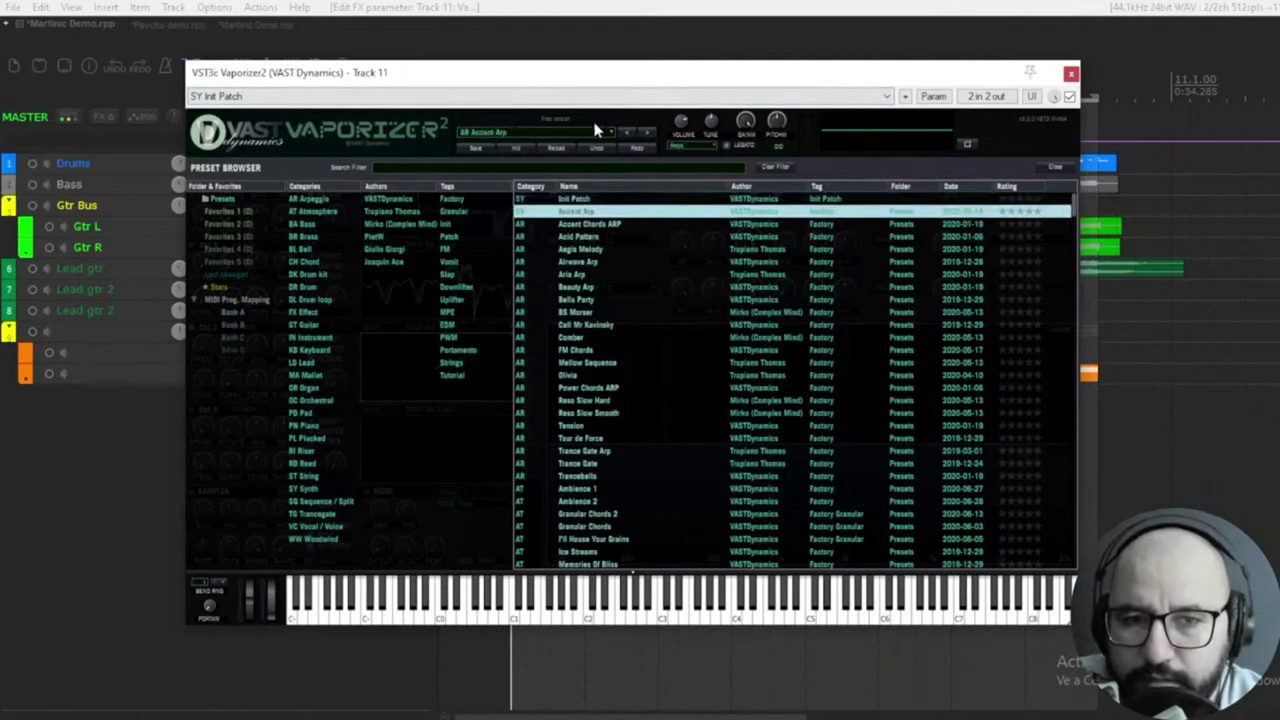
click(400, 677)
key(space)
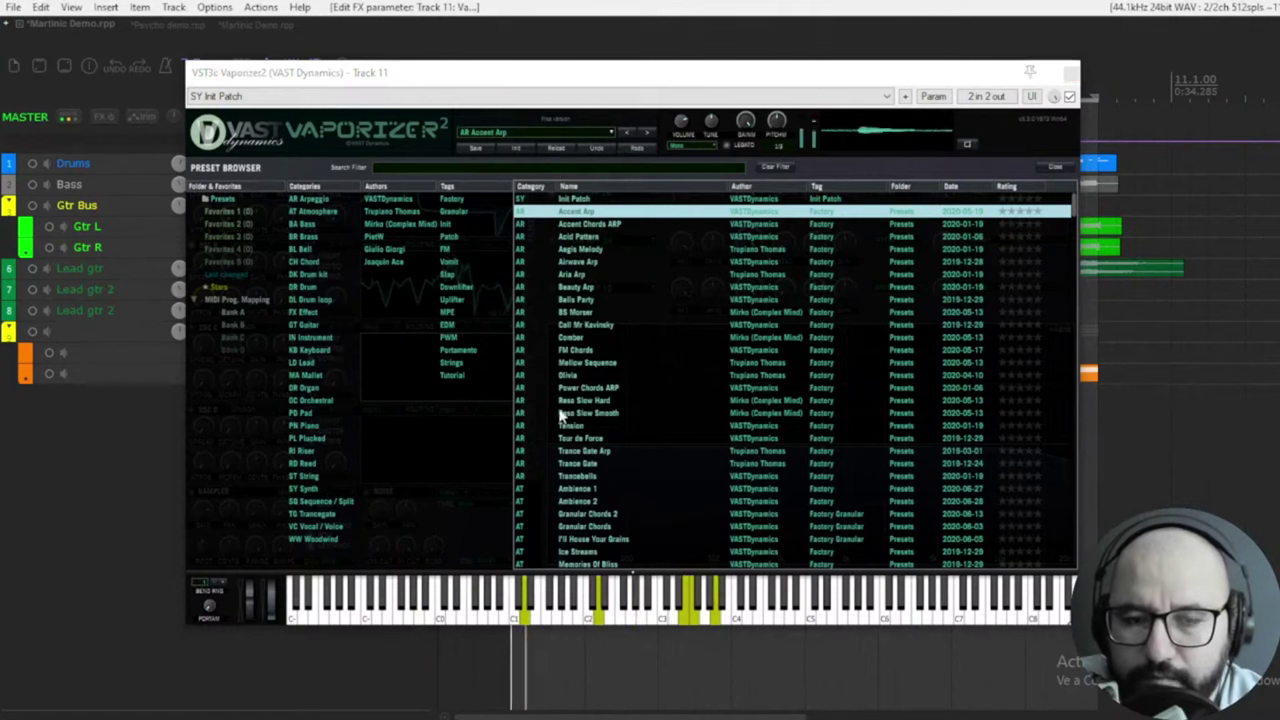
click(535, 132)
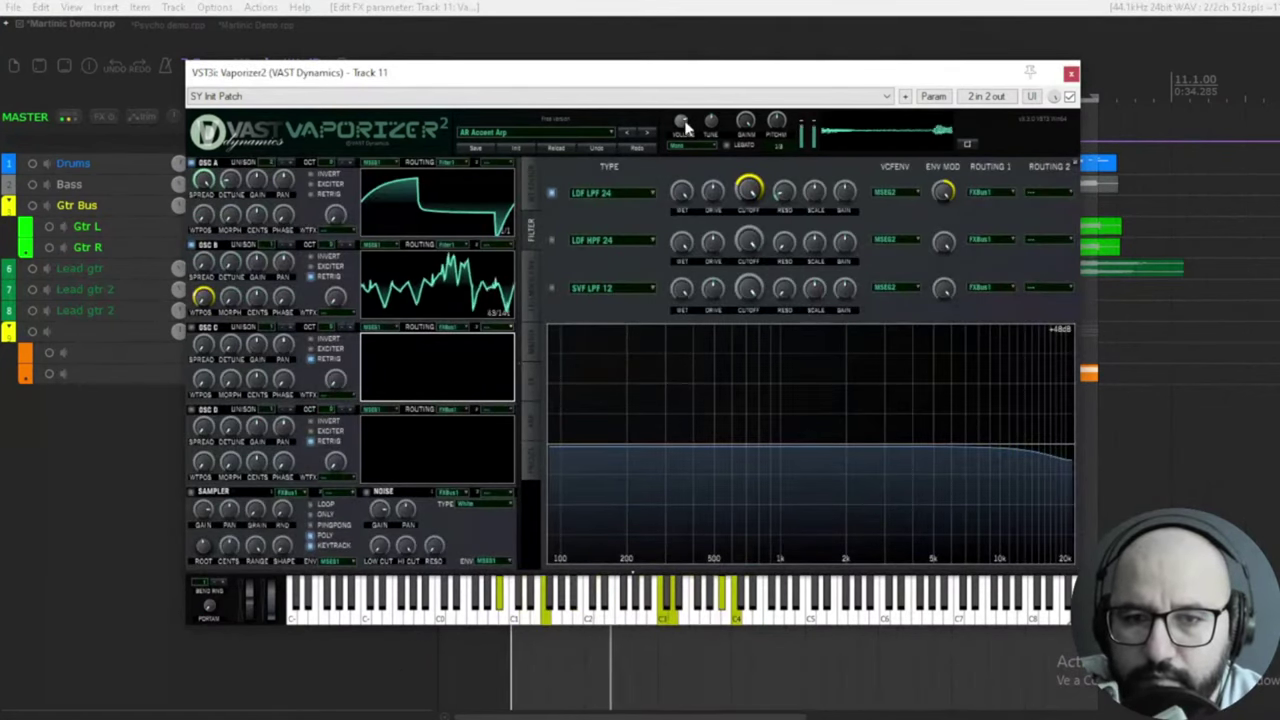
Adjust the synth's output volume and advance through the arpeggio presets to Acid Pattern during playback
mouse_move(686, 106)
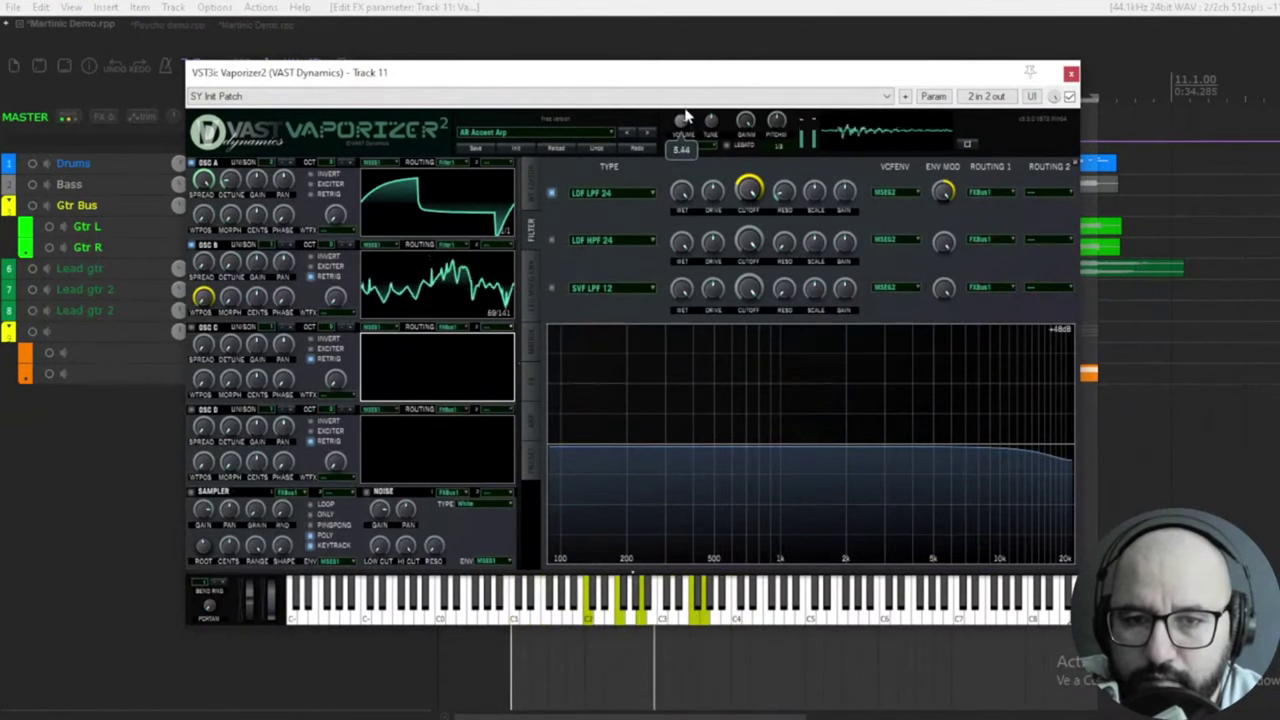
mouse_move(714, 132)
drag(714, 132, 648, 140)
click(647, 133)
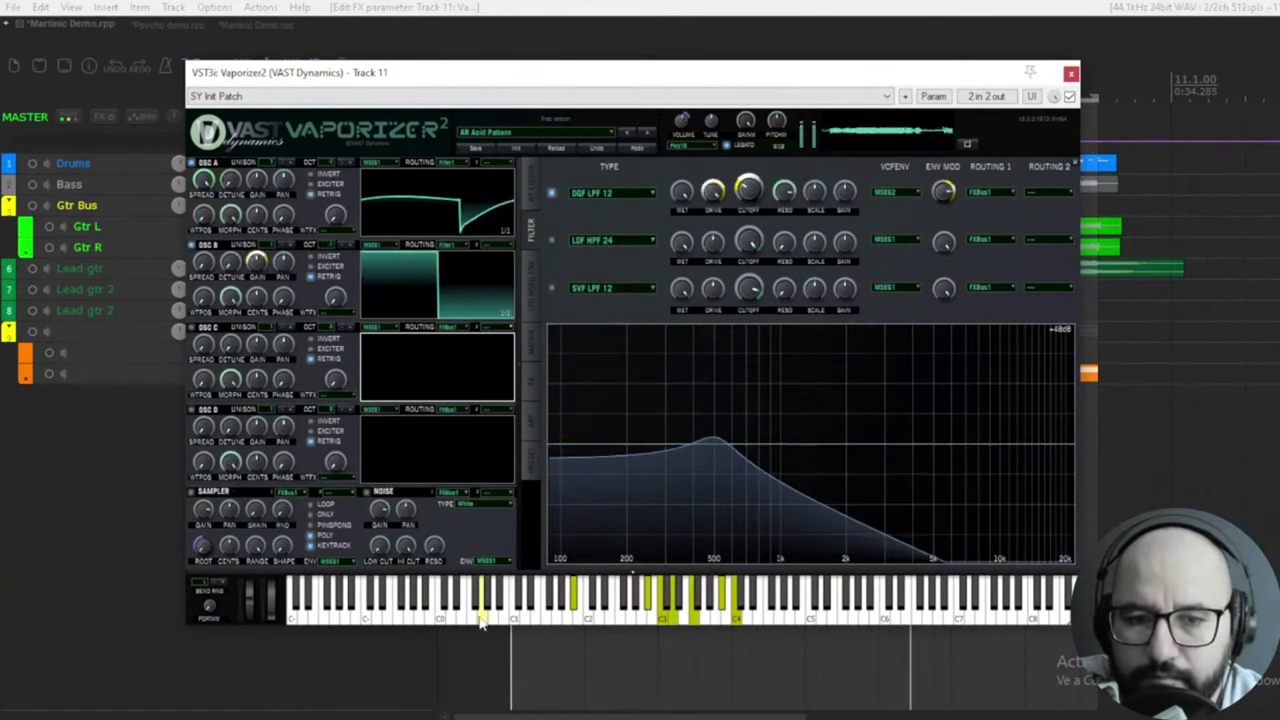
Audition the arpeggio presets Call Mr Kavinsky and Tension one after the other against the track
click(577, 137)
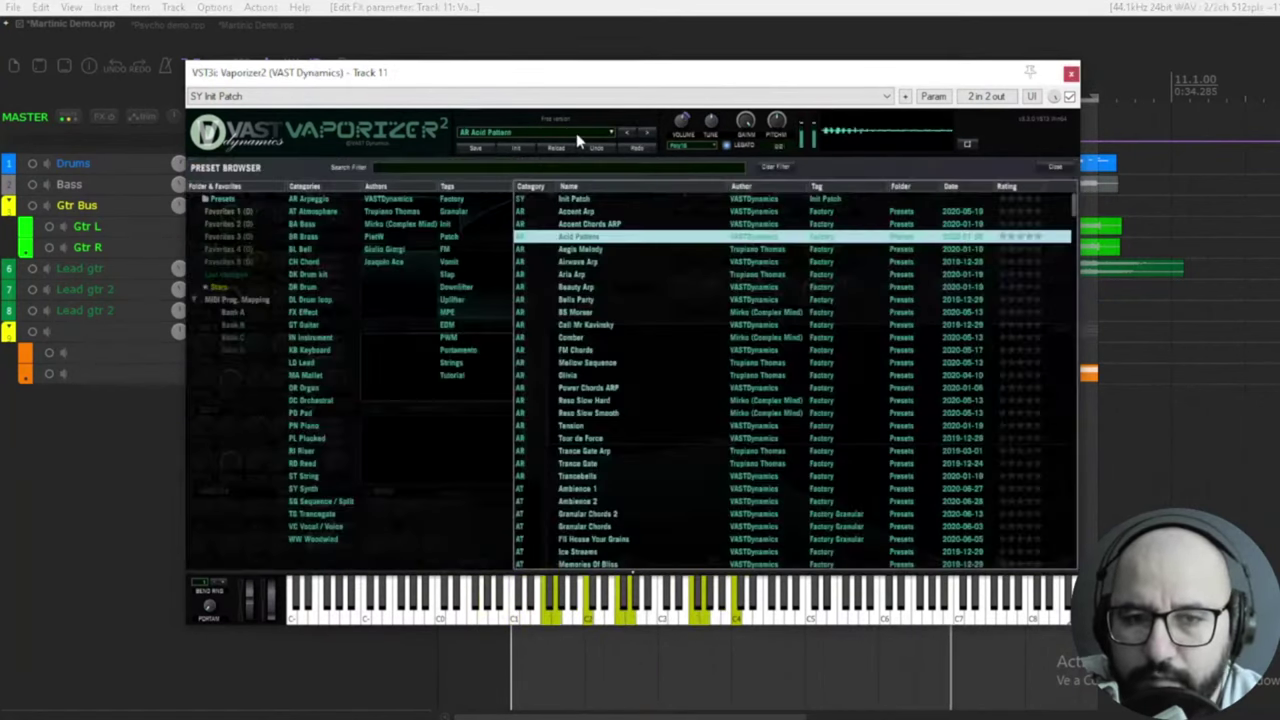
double_click(580, 325)
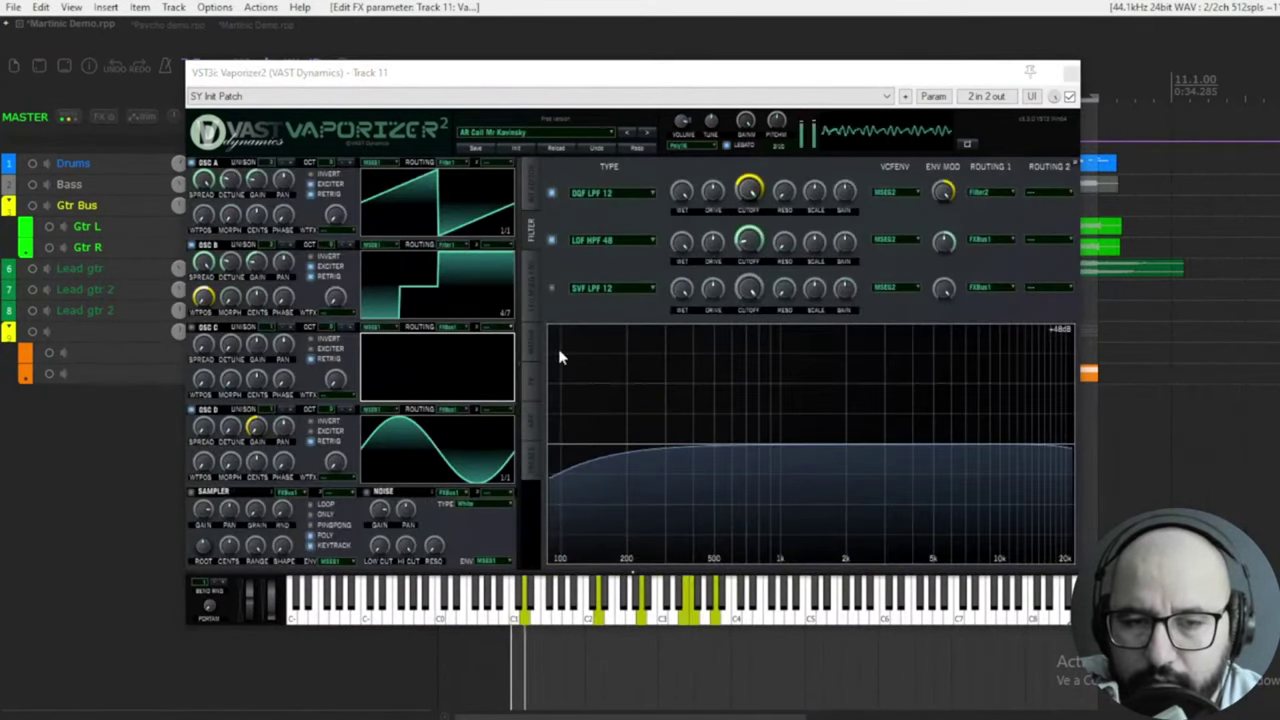
click(538, 132)
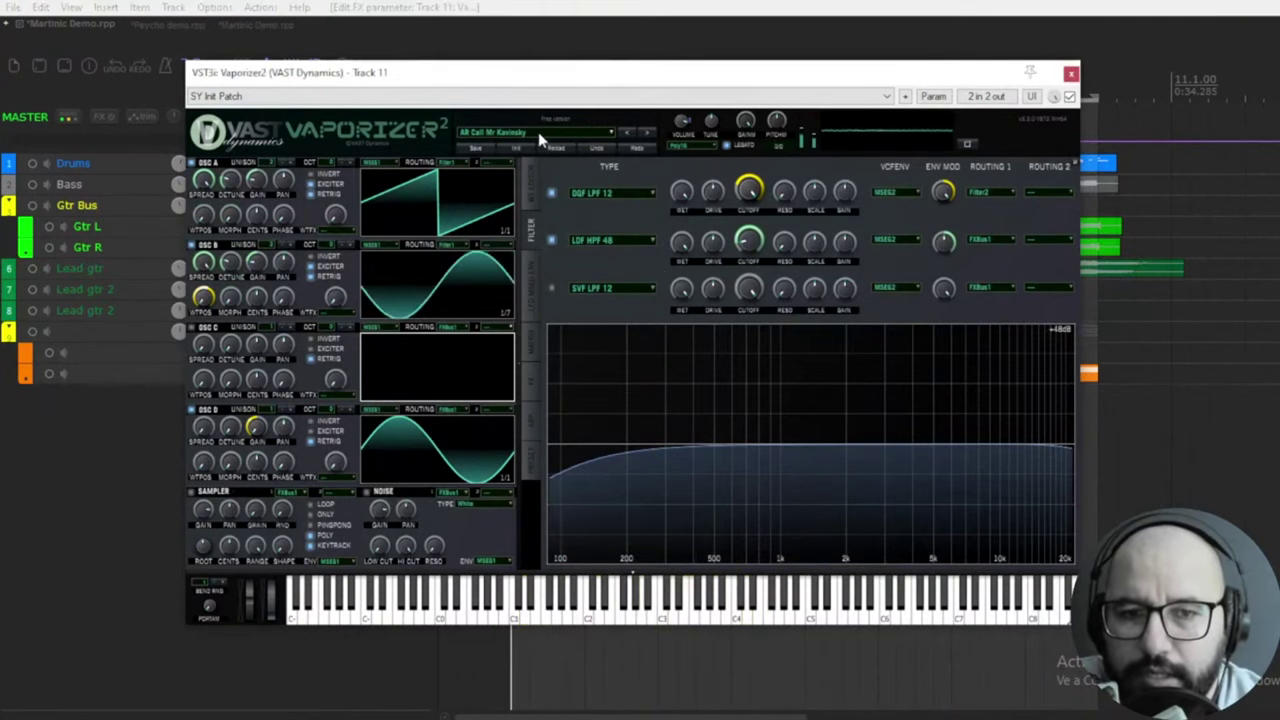
double_click(572, 427)
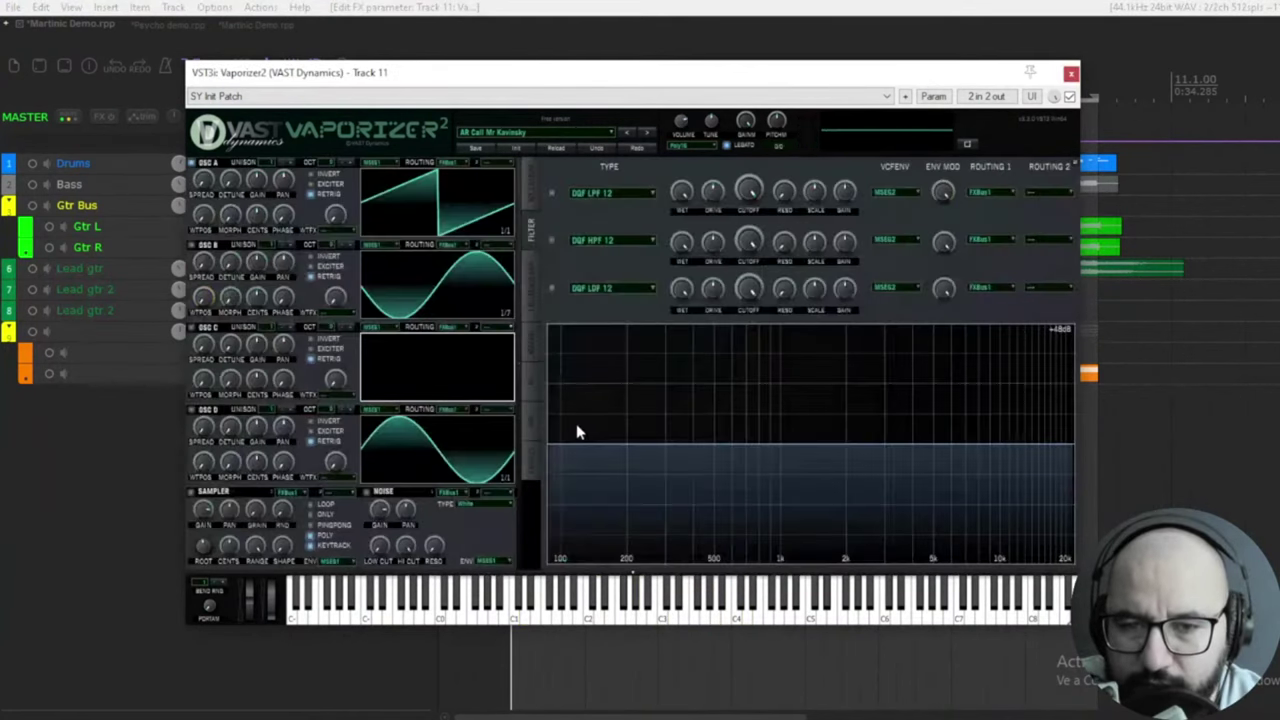
click(337, 658)
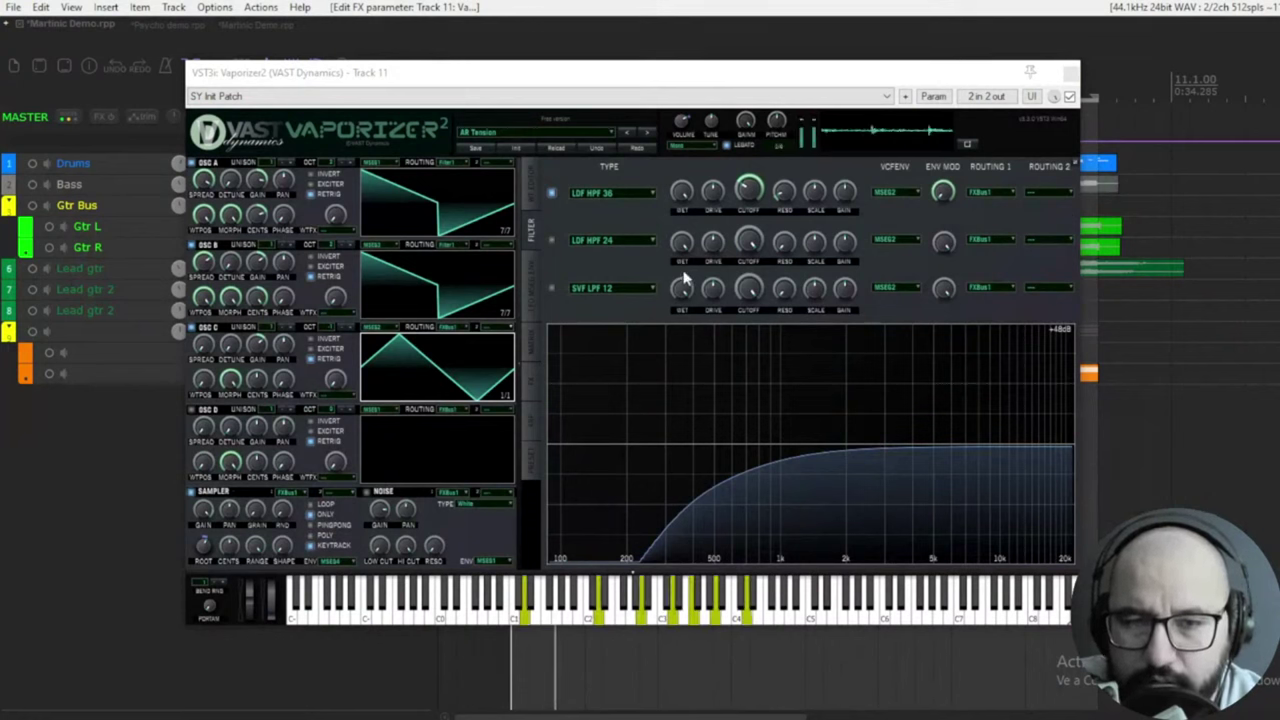
Load the atmosphere preset Ambience 1 during playback, and stop playback after listening
click(591, 139)
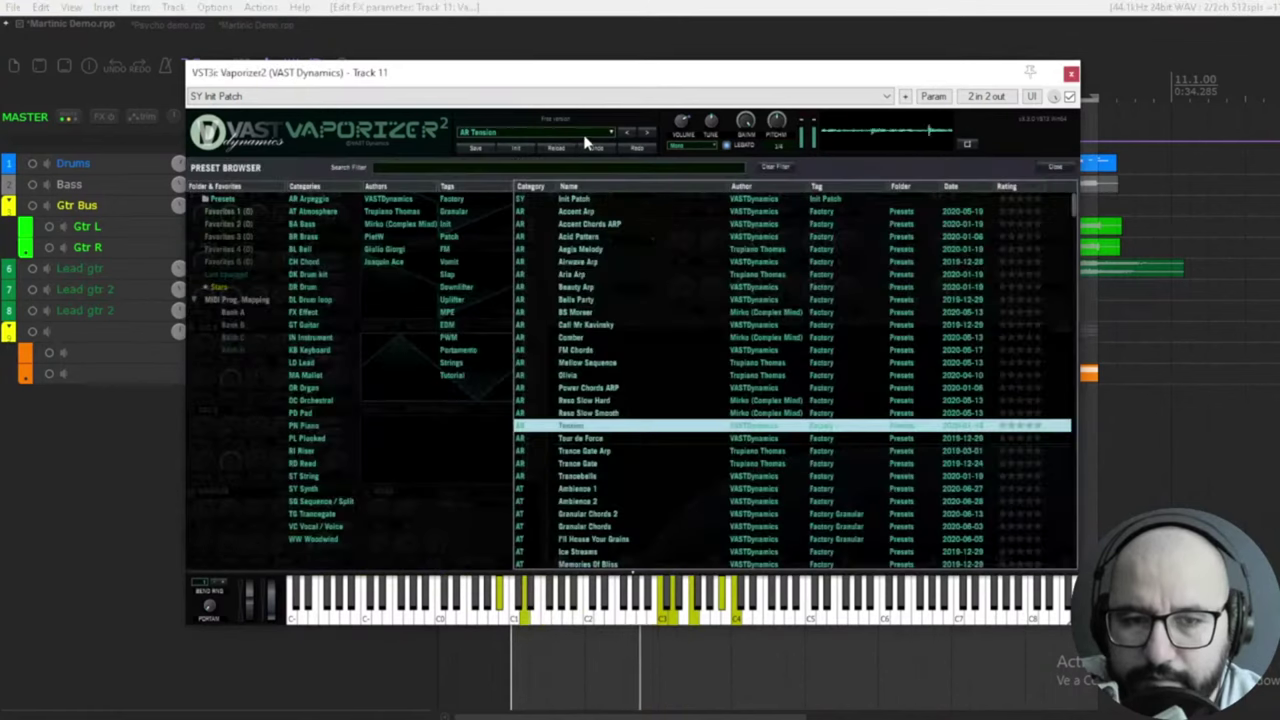
double_click(591, 490)
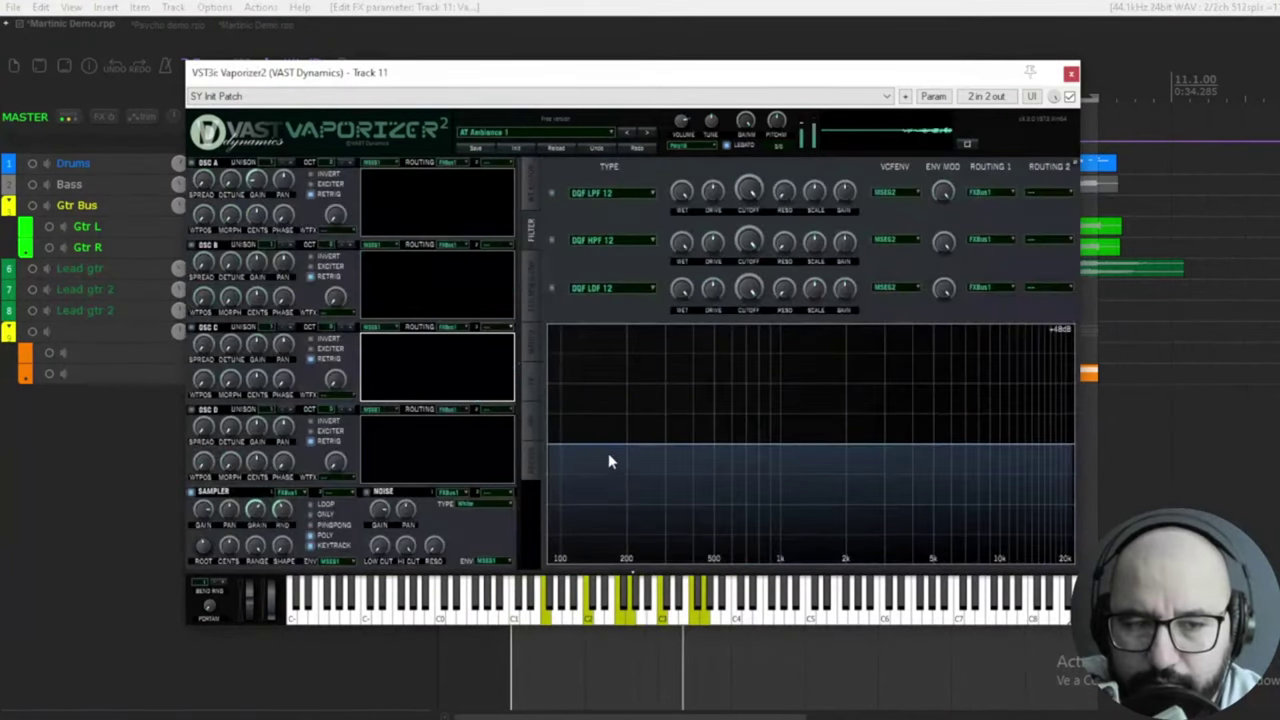
click(398, 651)
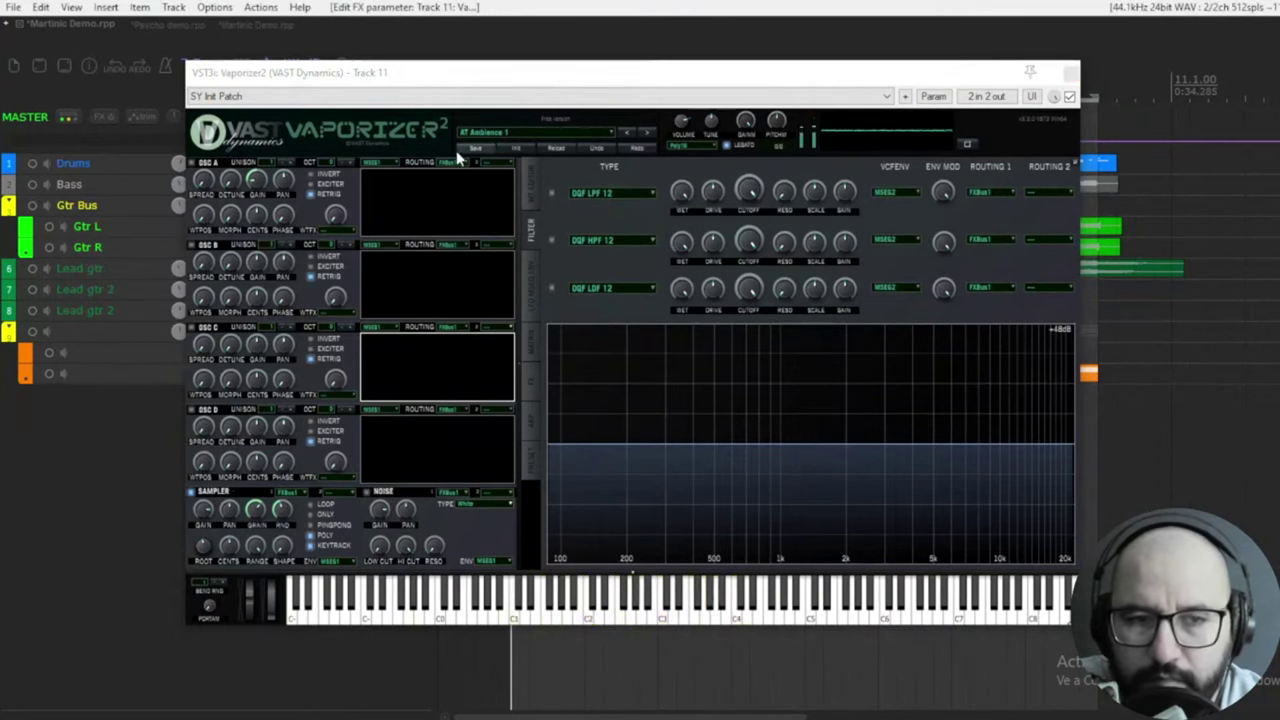
Browse the preset categories, including keyboard, drum kit and arpeggio, and filter the list to AT Atmosphere
click(485, 134)
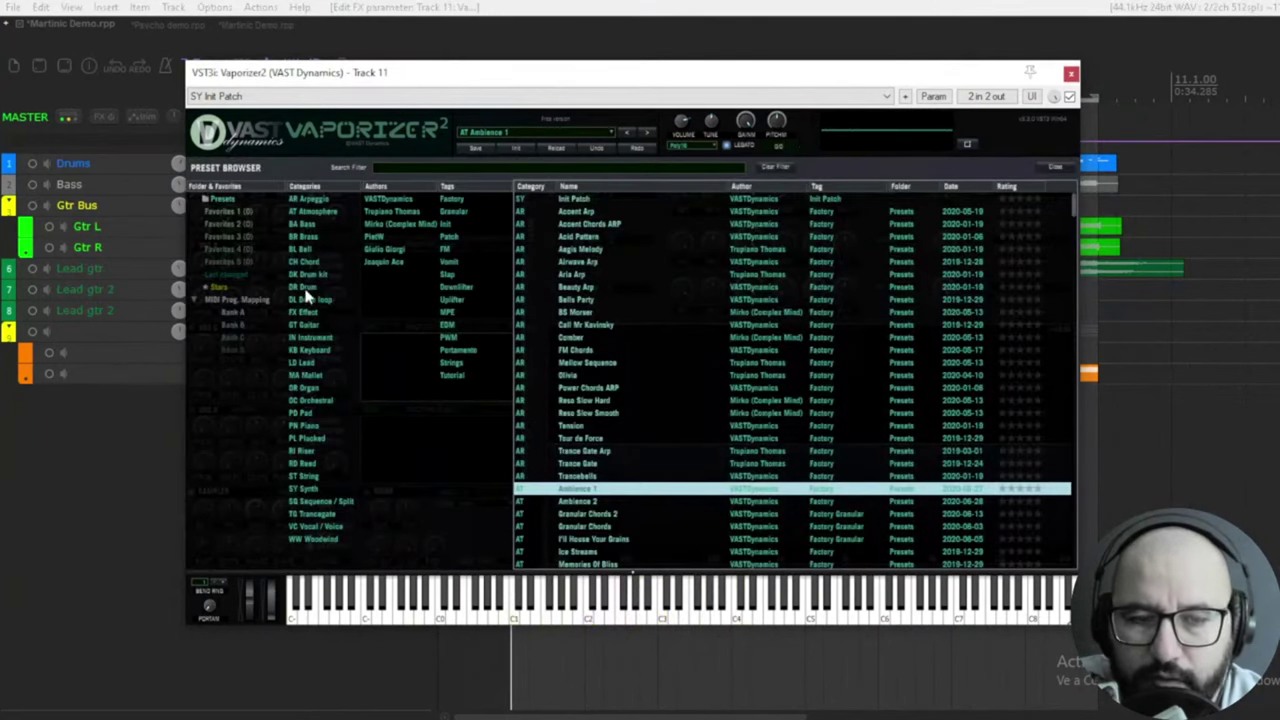
click(316, 352)
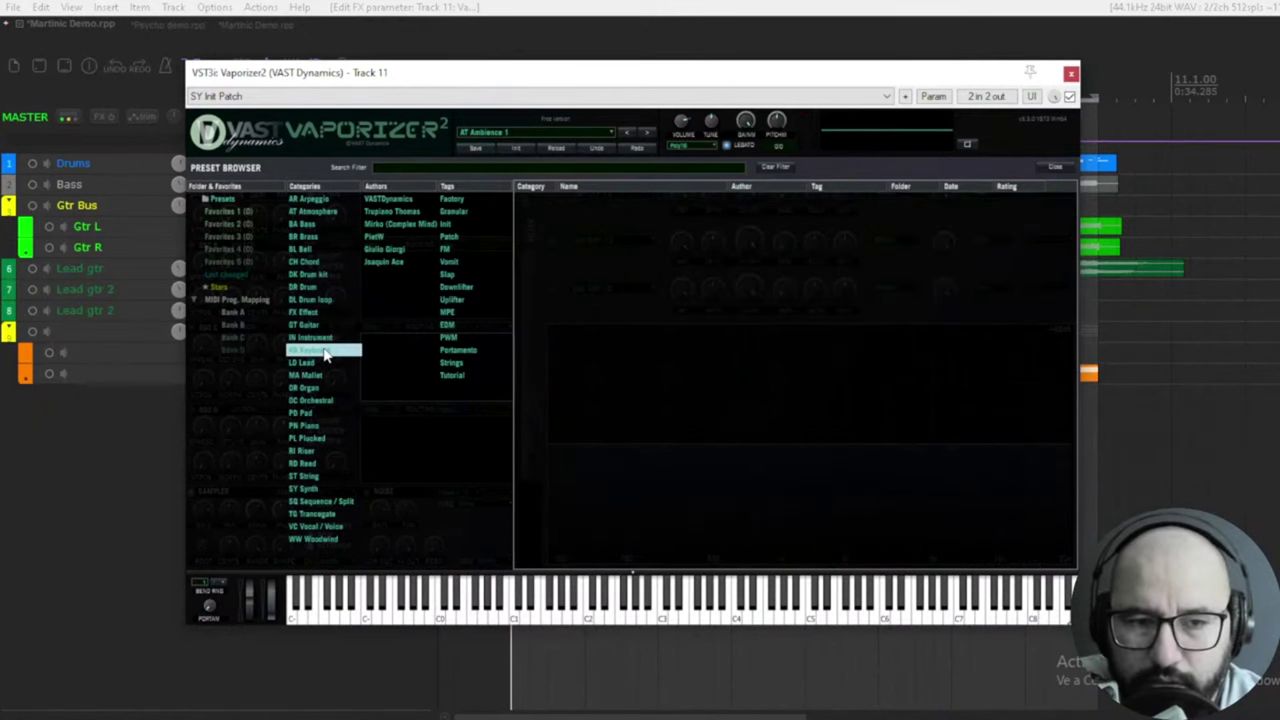
click(322, 341)
click(321, 278)
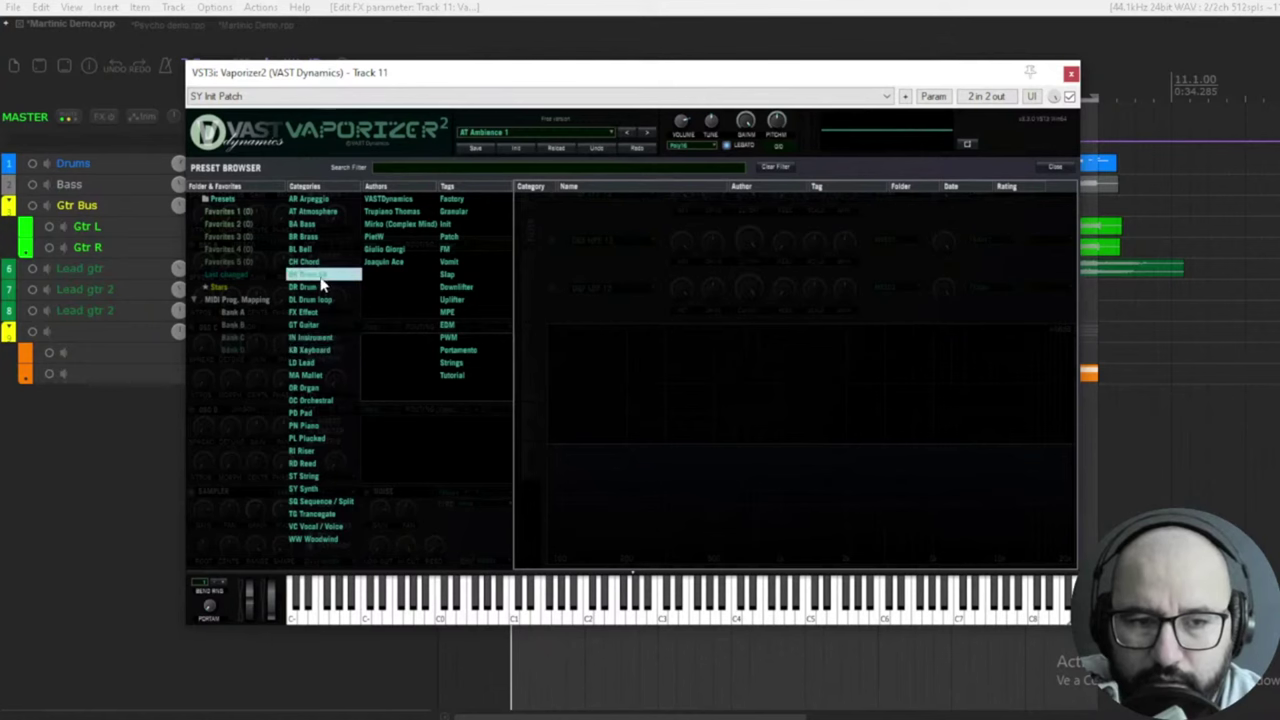
click(311, 201)
click(314, 212)
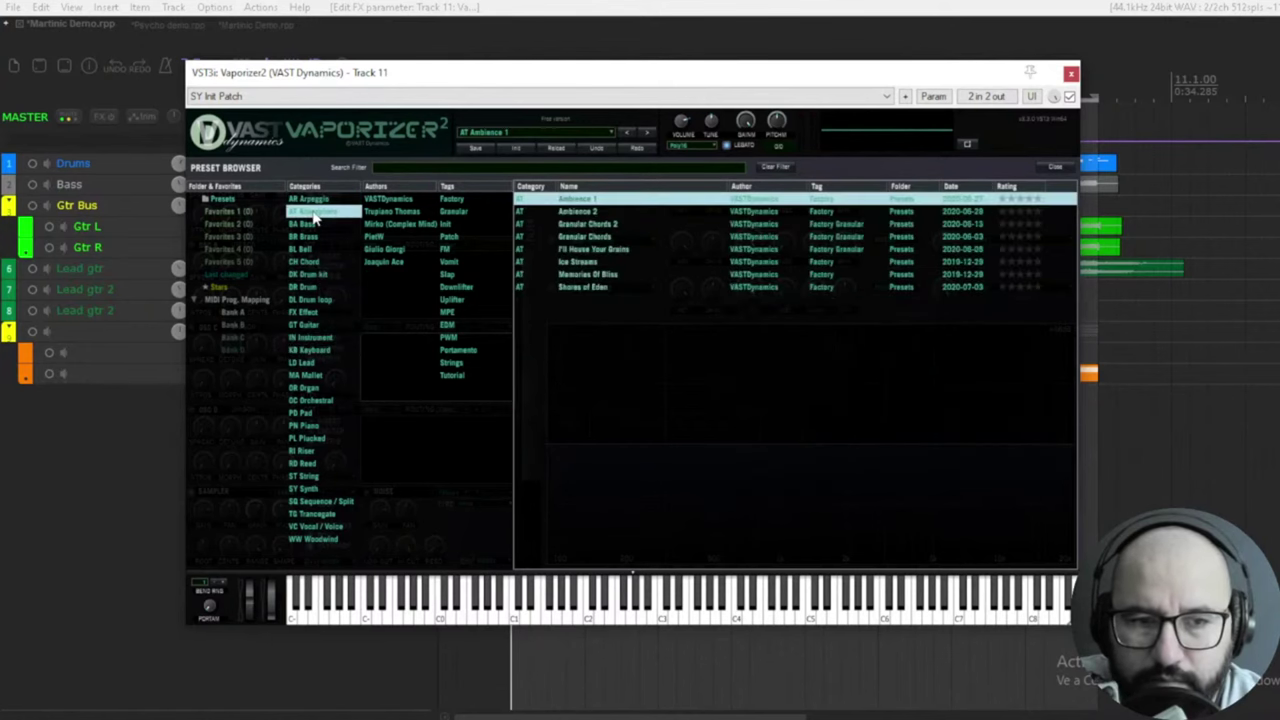
Load the atmosphere preset Granular Chords 2 and start playback
double_click(577, 225)
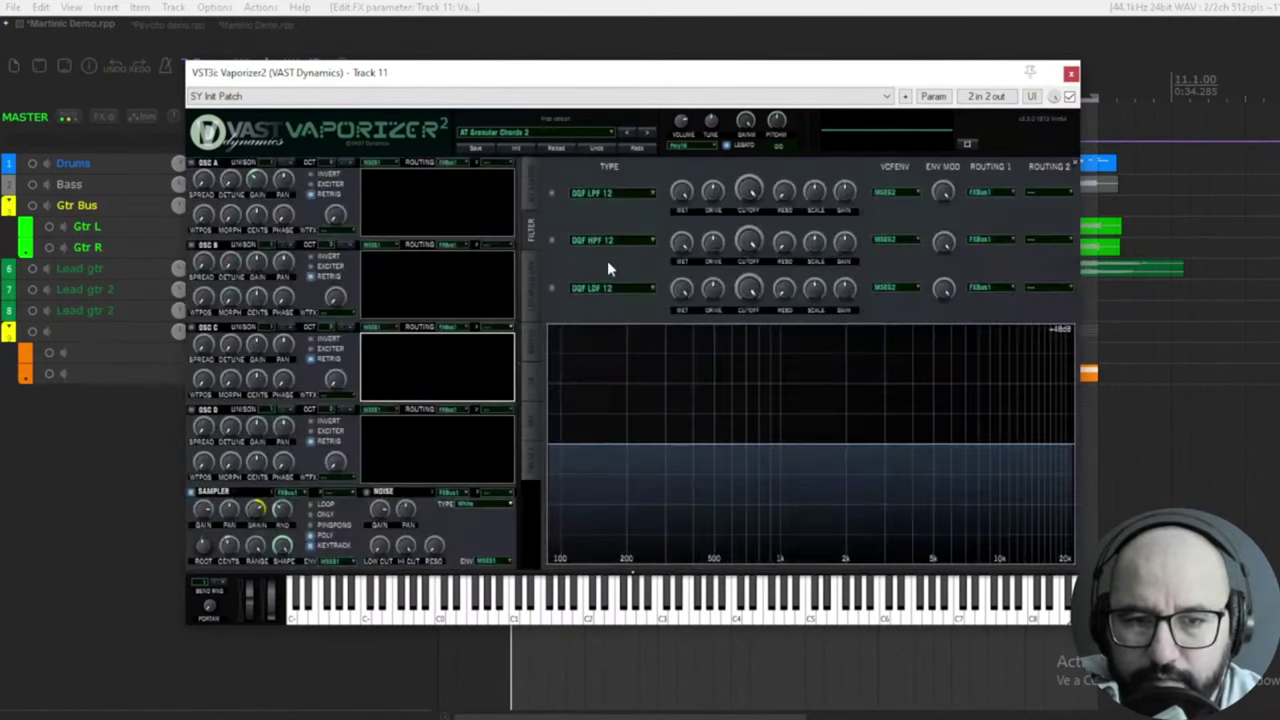
click(291, 700)
key(space)
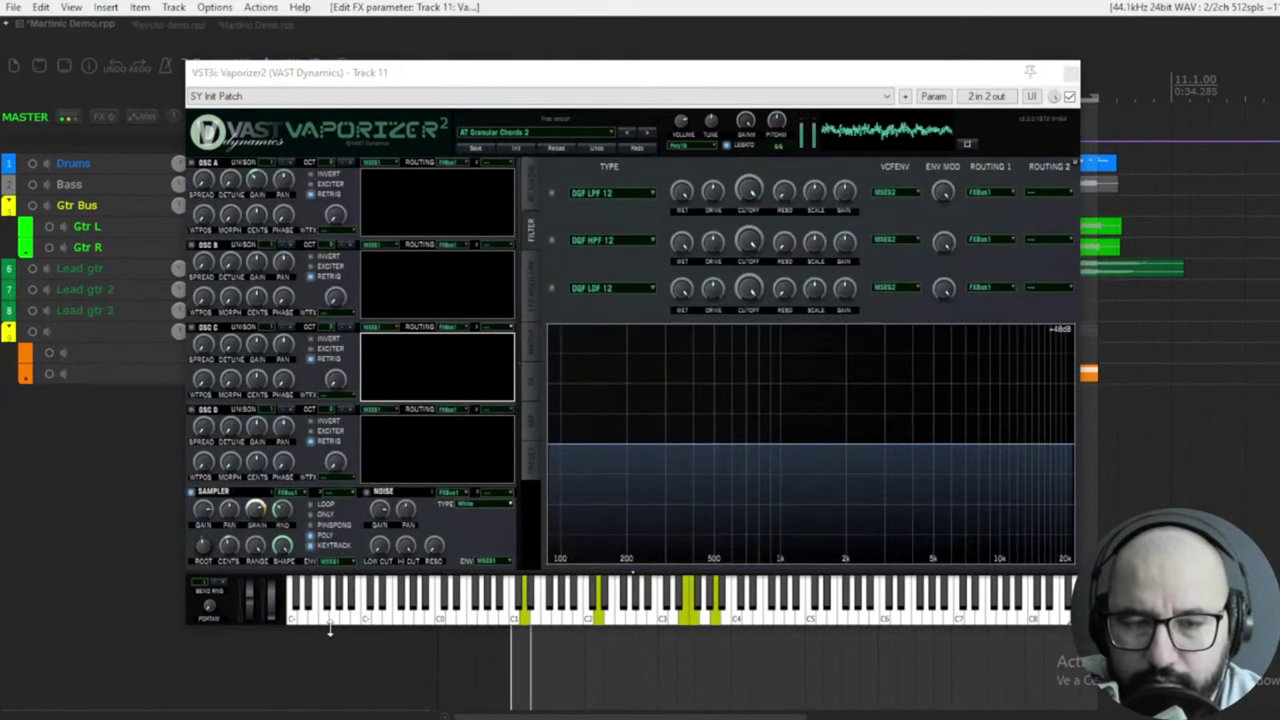
Advance through the atmosphere presets Granular Chords, I'll House Your Grains and Ice Streams during playback, auditioning each one
click(551, 192)
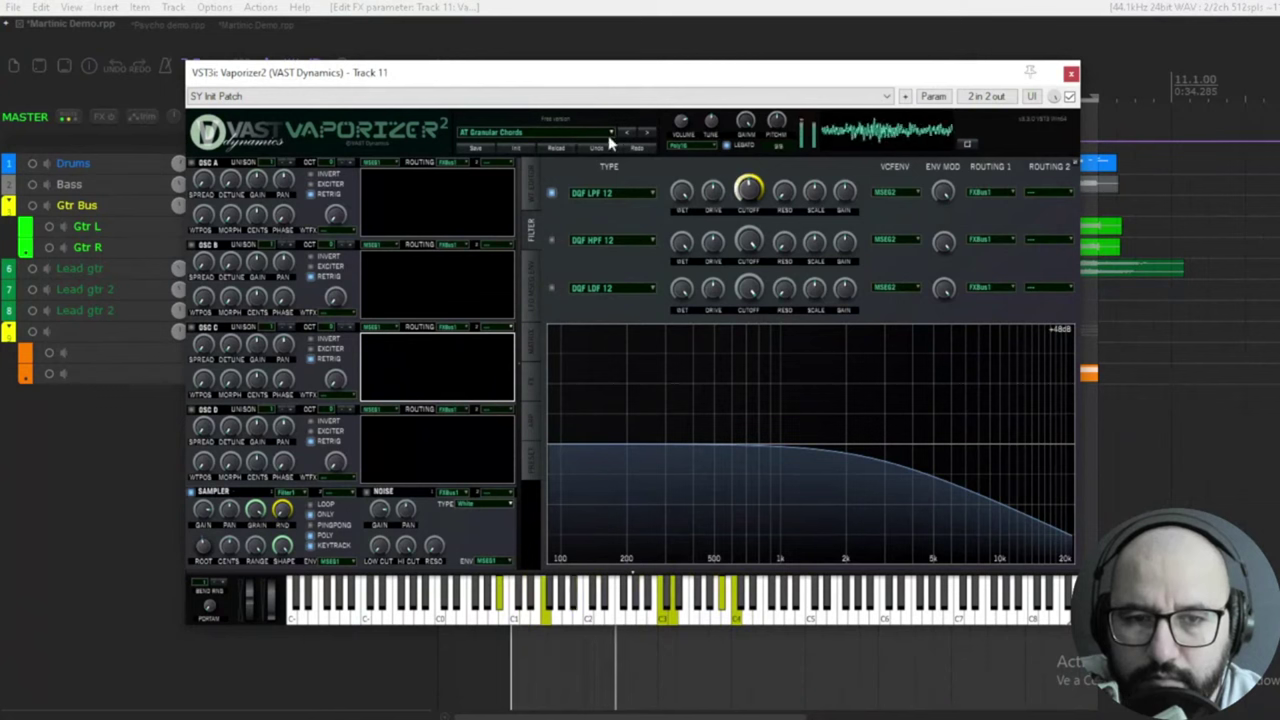
click(647, 133)
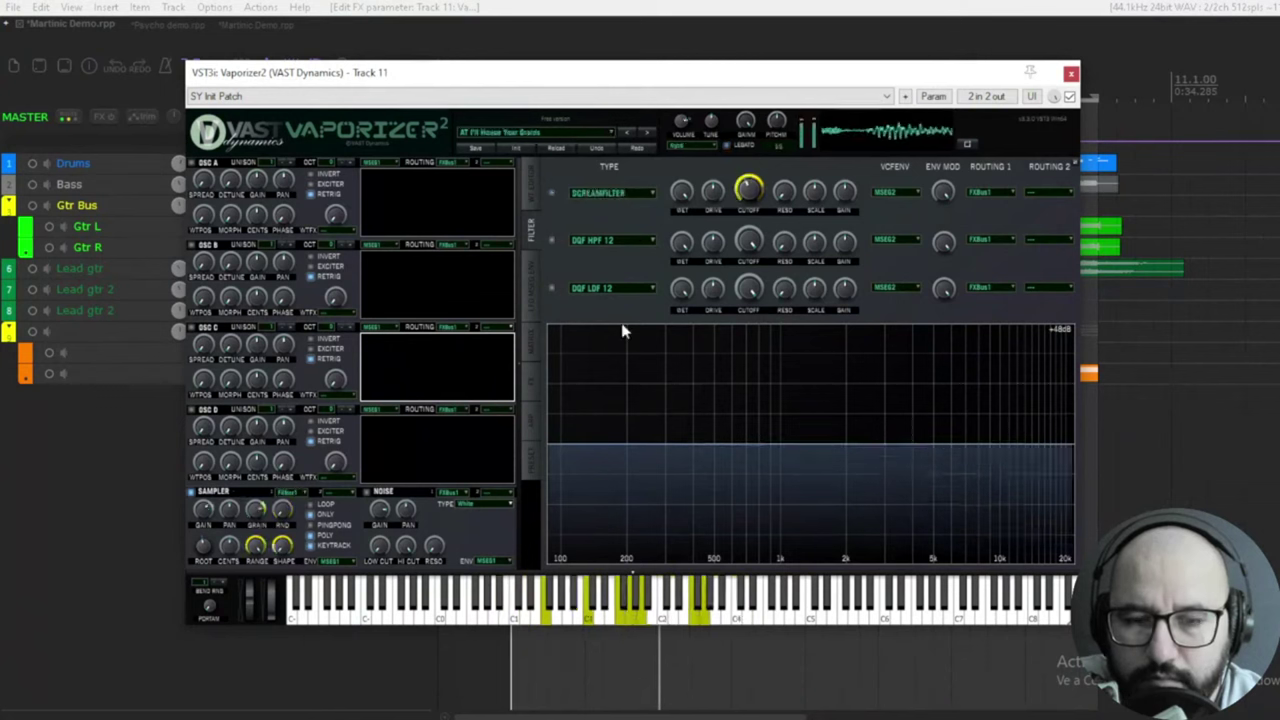
click(647, 133)
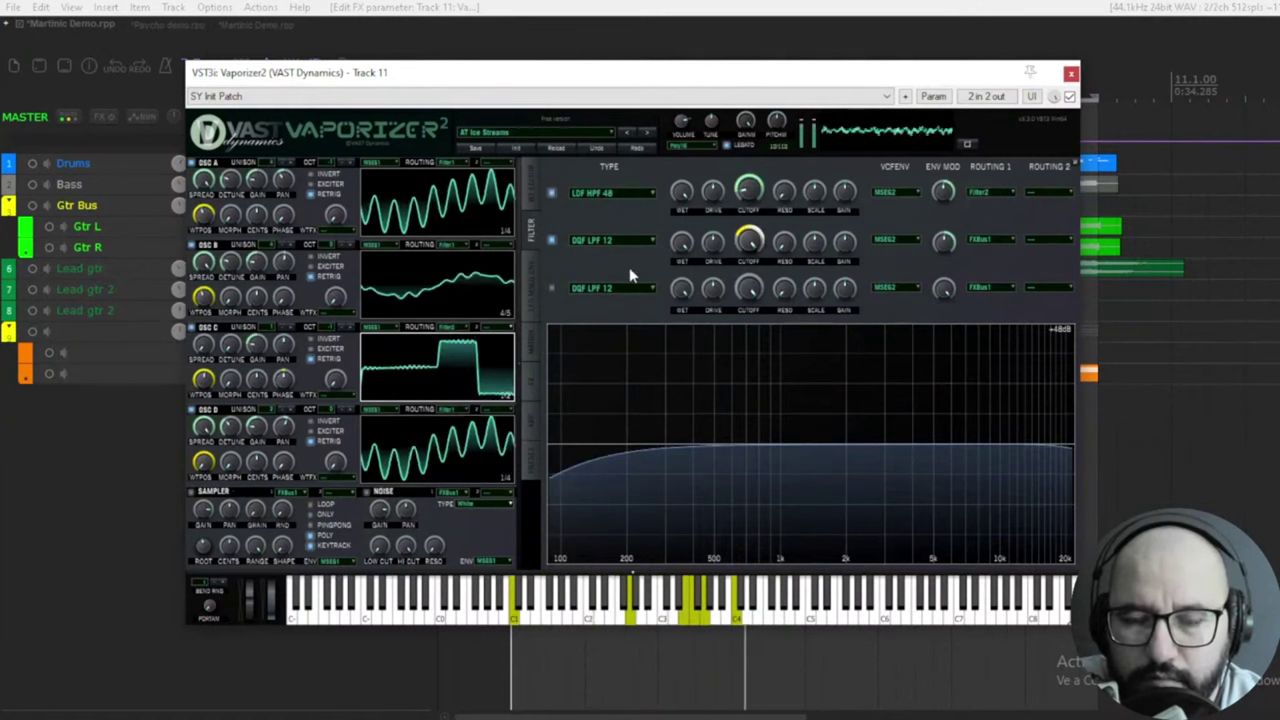
mouse_move(684, 122)
click(384, 664)
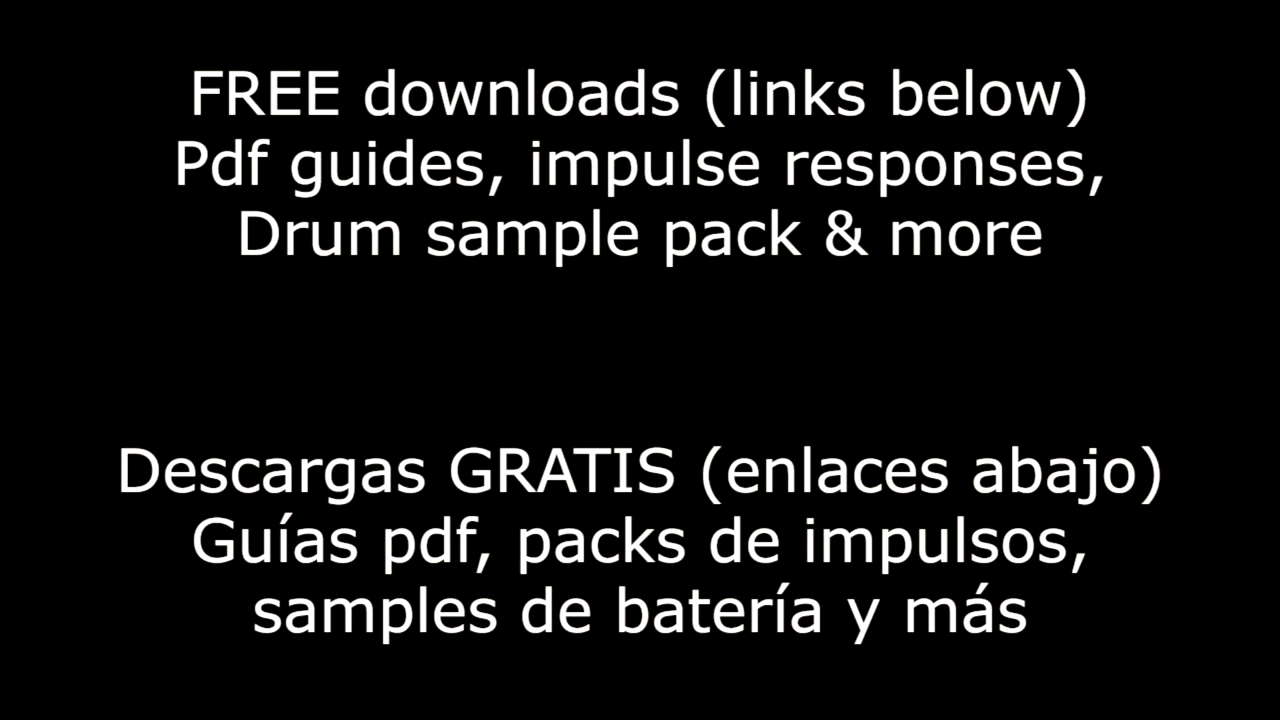